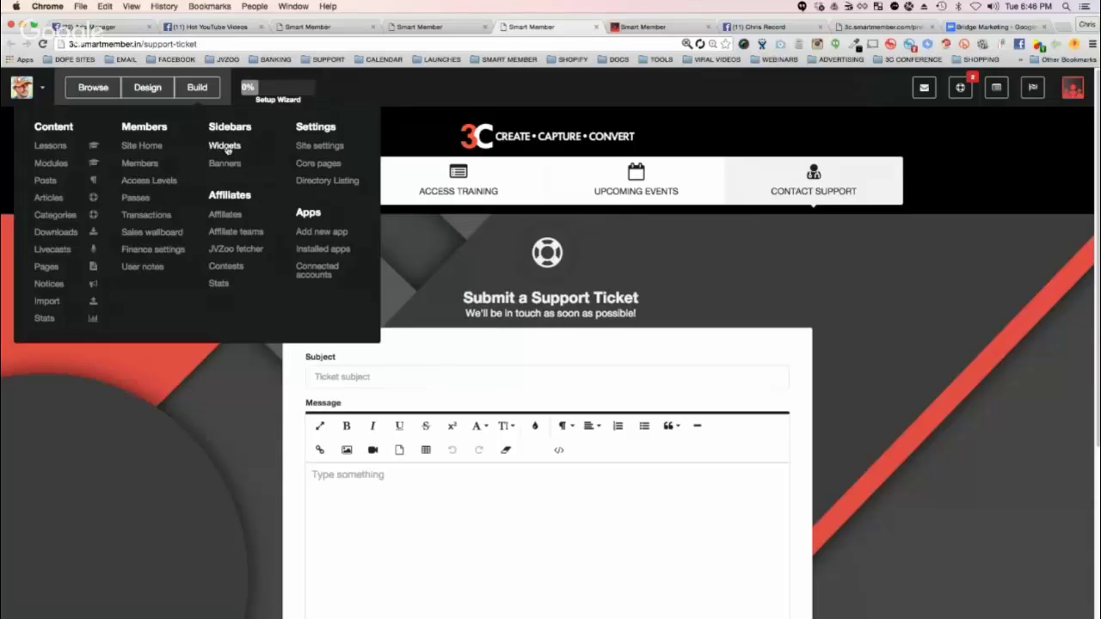
Test the ACCESS TRAINING navigation link, then load the site's home page at 3c.smartmember.in.
{"action": "left_click", "coordinate": [458, 185]}
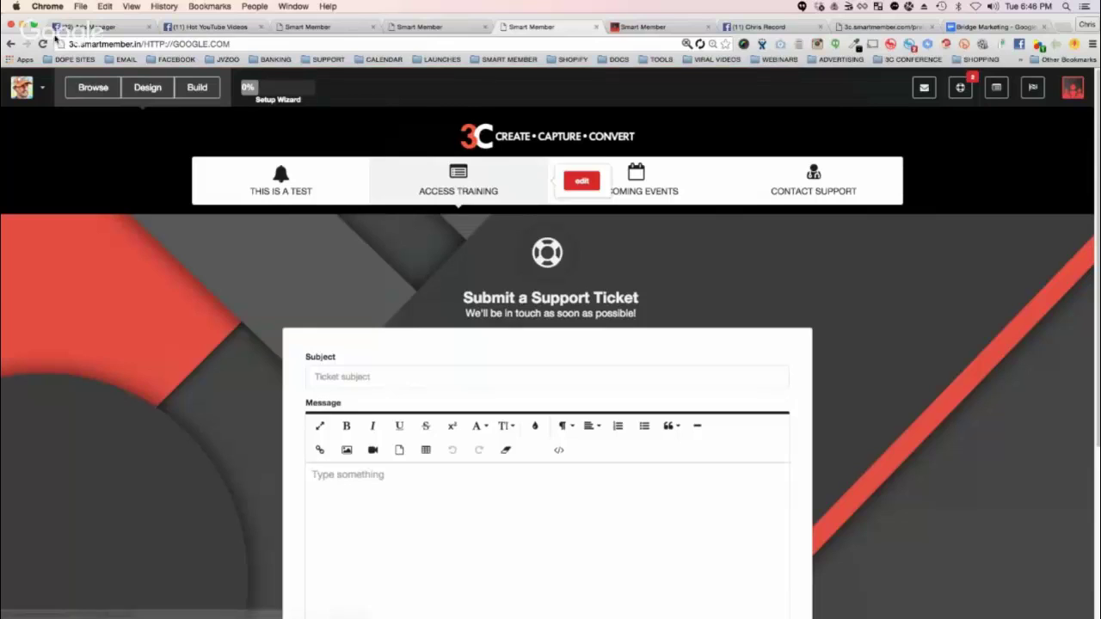
{"action": "left_click", "coordinate": [10, 43]}
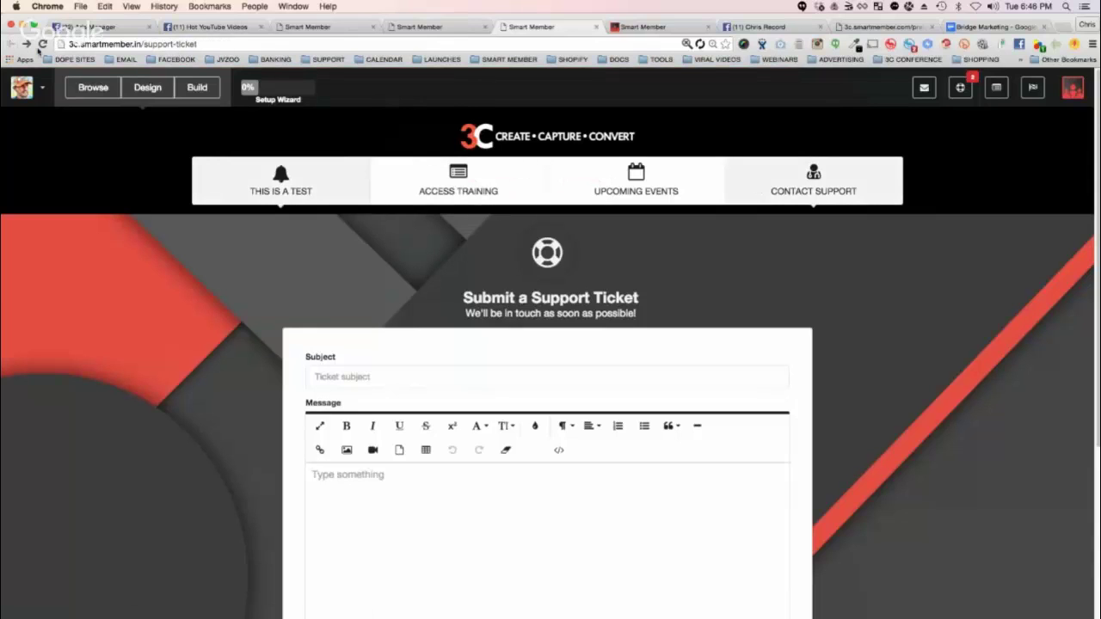
{"action": "left_click_drag", "start_coordinate": [143, 44], "coordinate": [196, 44]}
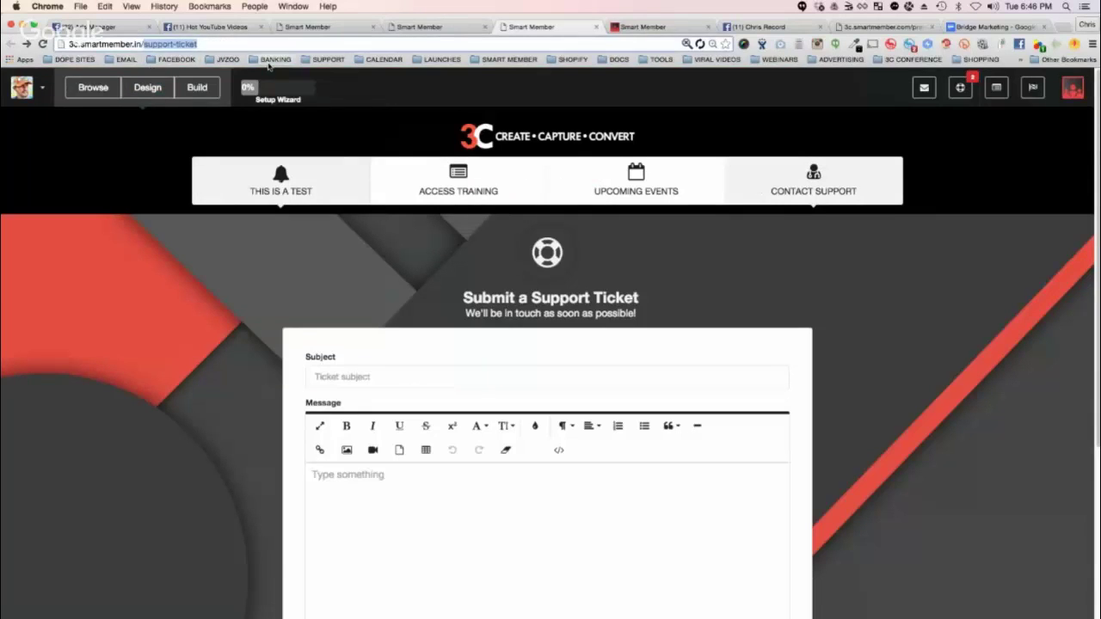
{"action": "key", "text": "BackSpace"}
{"action": "key", "text": "Return"}
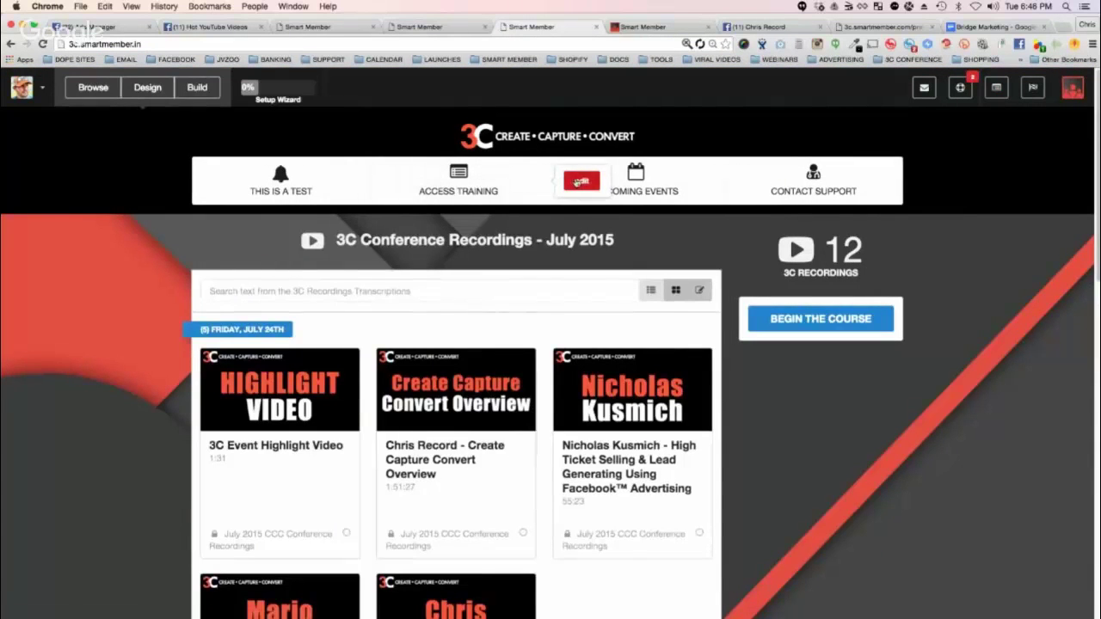
Change the ACCESS TRAINING navigation item's link type from a custom URL to Home and save the changes.
{"action": "left_click", "coordinate": [578, 183]}
{"action": "left_click", "coordinate": [387, 362]}
{"action": "left_click", "coordinate": [377, 378]}
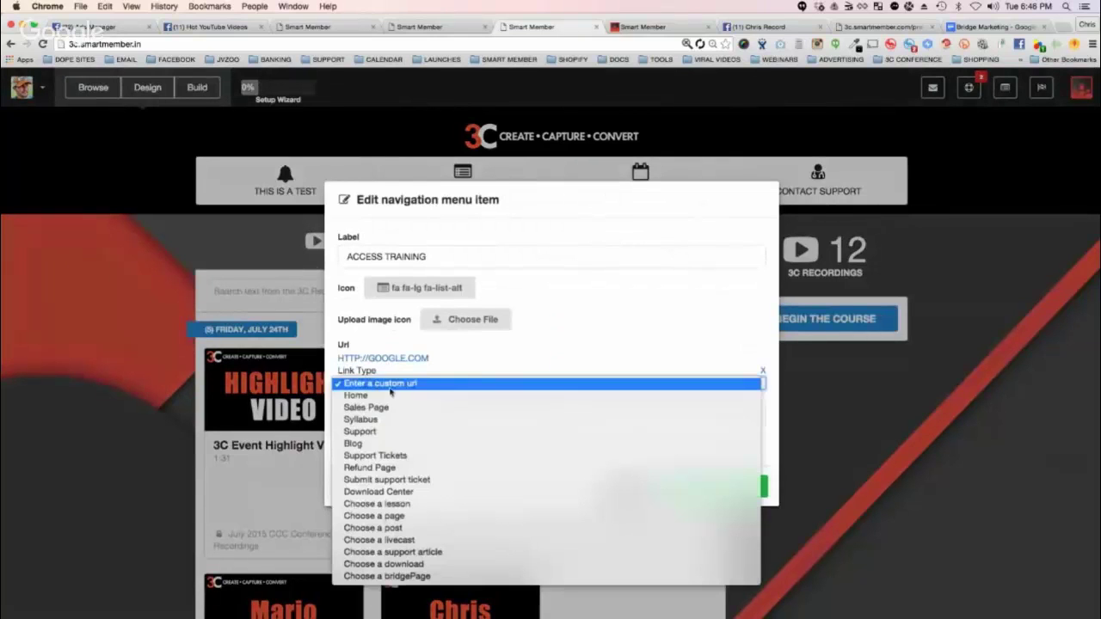
{"action": "left_click", "coordinate": [389, 399]}
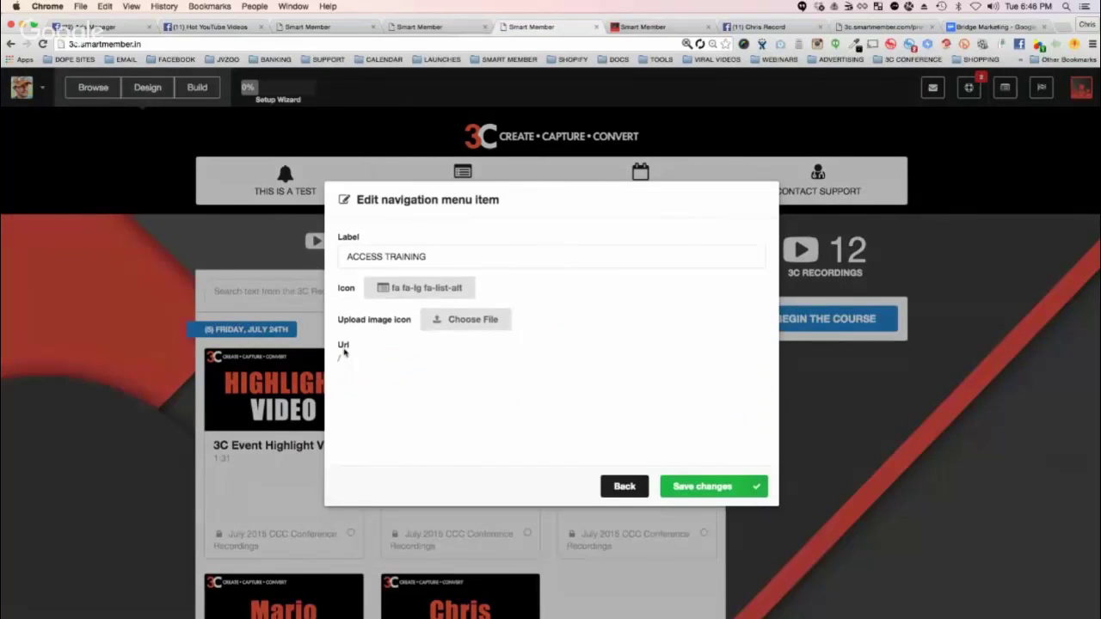
{"action": "left_click", "coordinate": [713, 487]}
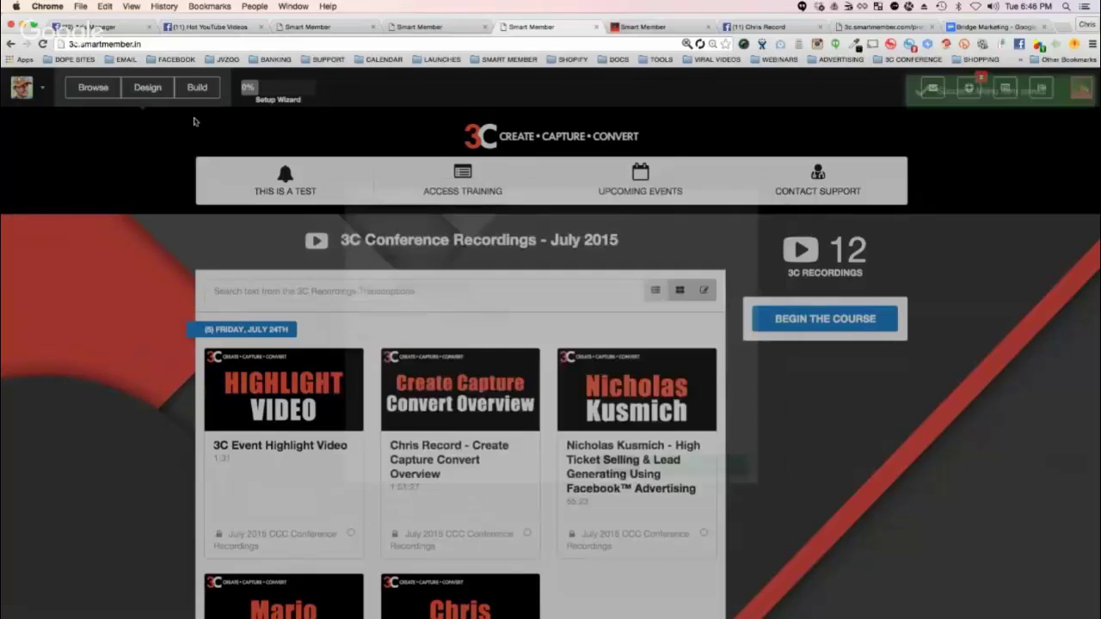
{"action": "left_click", "coordinate": [818, 498]}
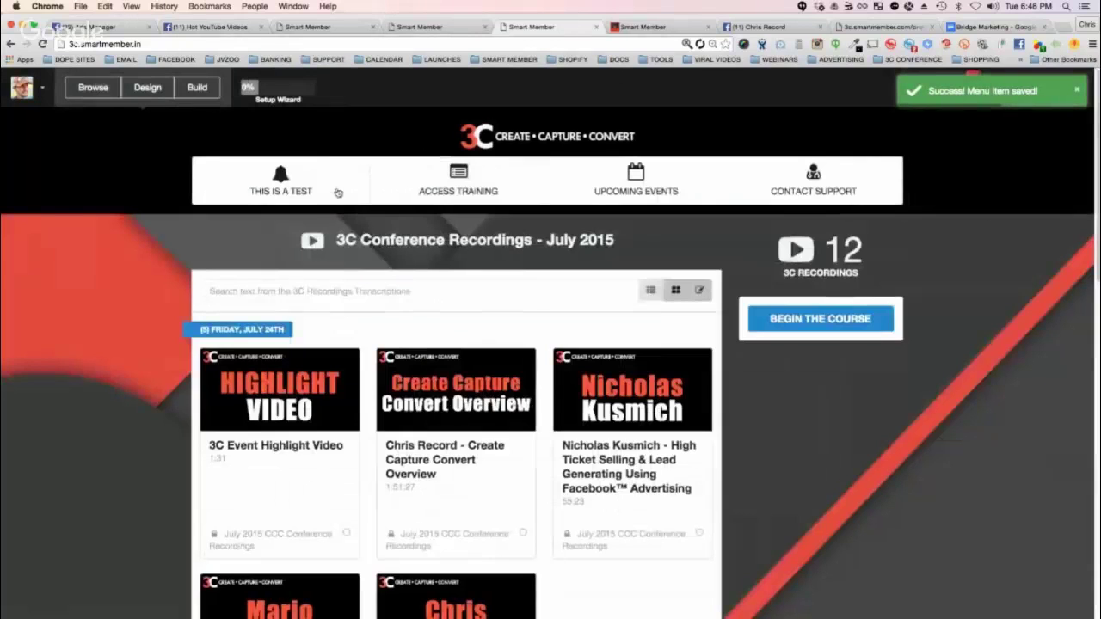
Open the site's widget manager and add a Banner widget to the Site Sidebar.
{"action": "left_click", "coordinate": [197, 87]}
{"action": "left_click", "coordinate": [854, 420]}
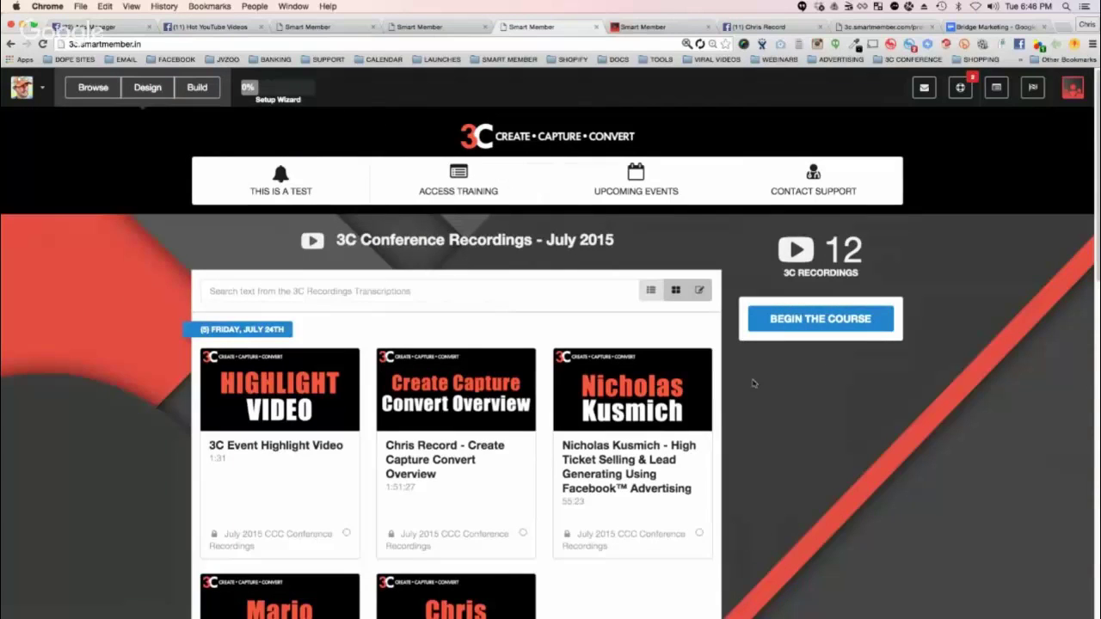
{"action": "left_click", "coordinate": [213, 88]}
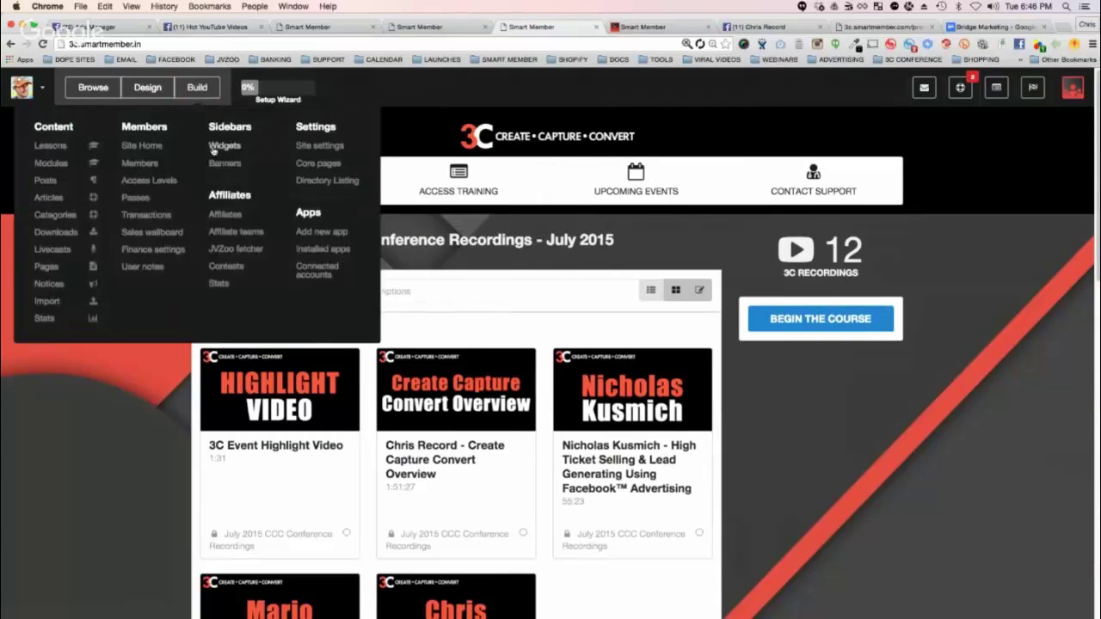
{"action": "left_click", "coordinate": [226, 146]}
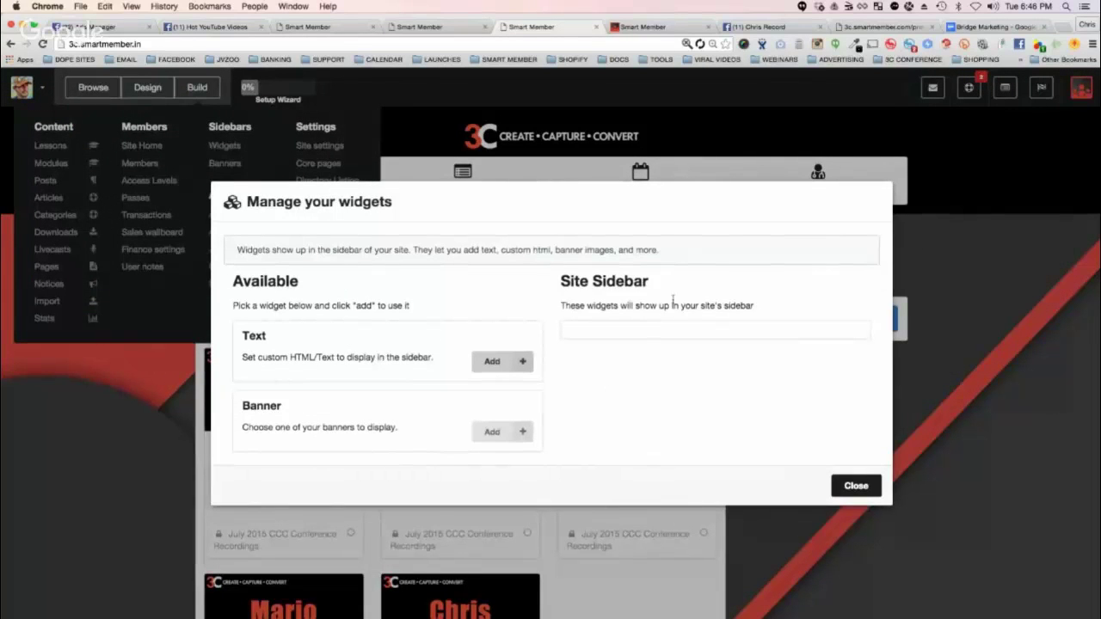
{"action": "left_click", "coordinate": [492, 432]}
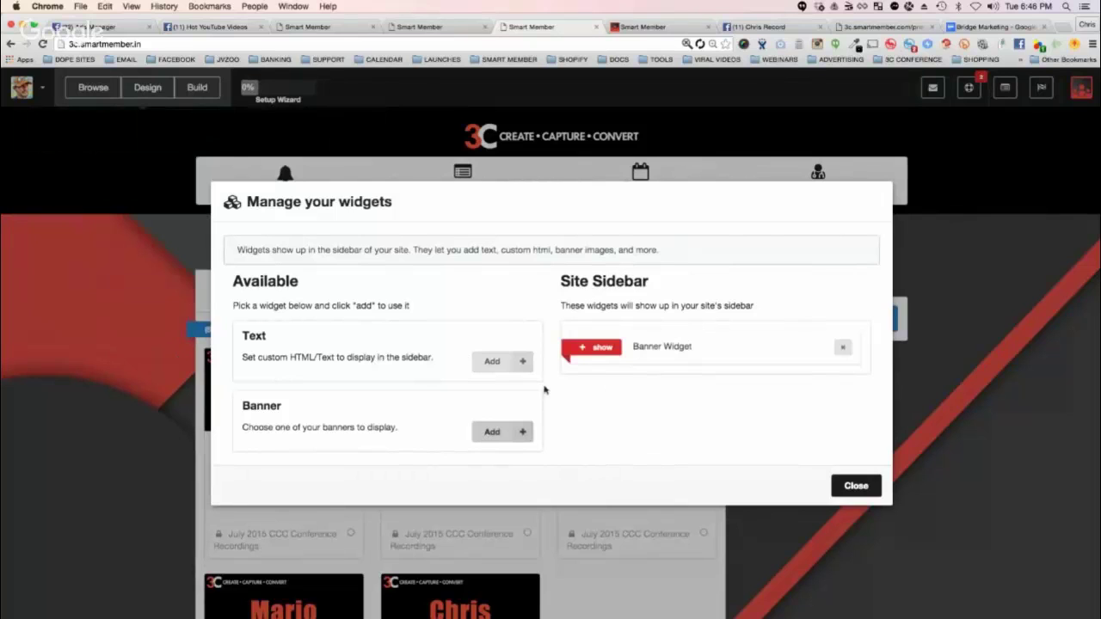
Expand the new Banner Widget, check which banners it offers, and close the widget manager.
{"action": "left_click", "coordinate": [584, 348]}
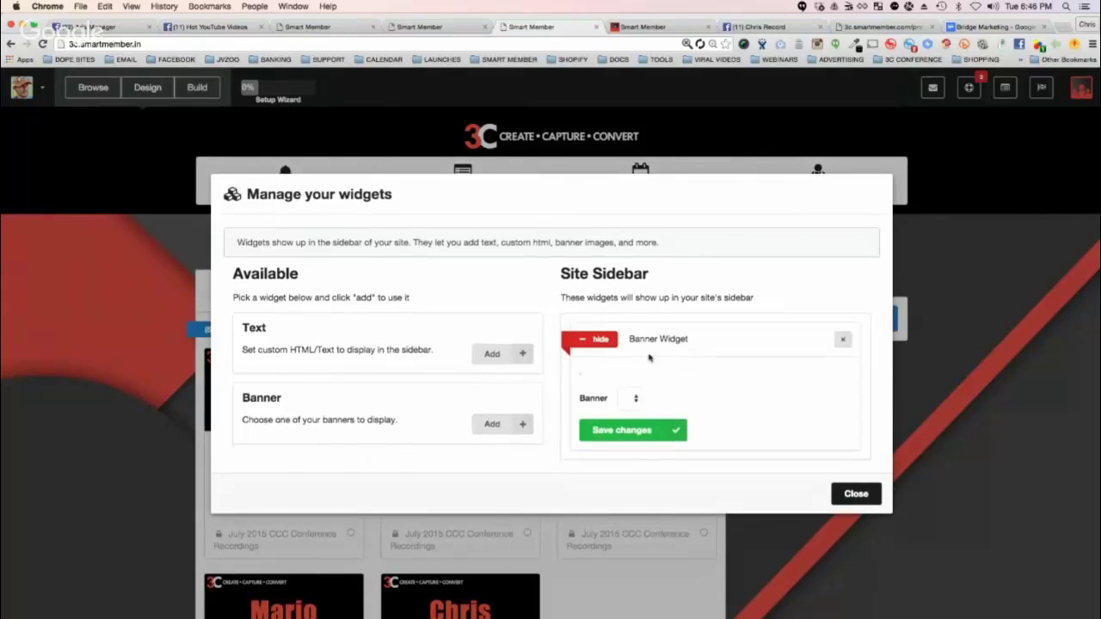
{"action": "left_click", "coordinate": [635, 400]}
{"action": "left_click", "coordinate": [598, 378]}
{"action": "left_click", "coordinate": [855, 494]}
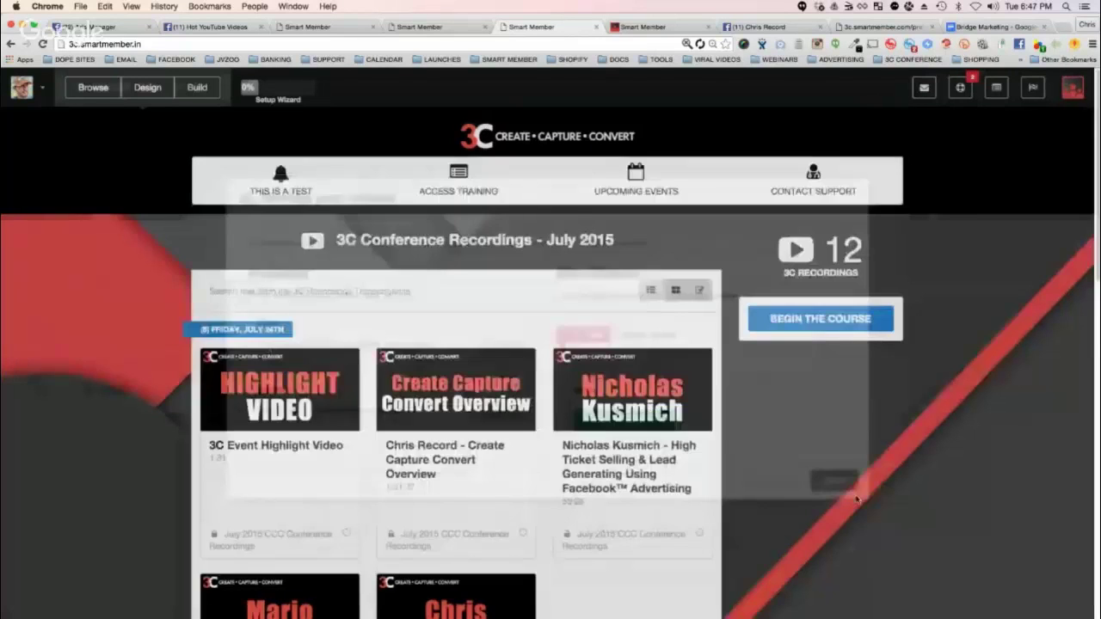
{"action": "left_click", "coordinate": [197, 87]}
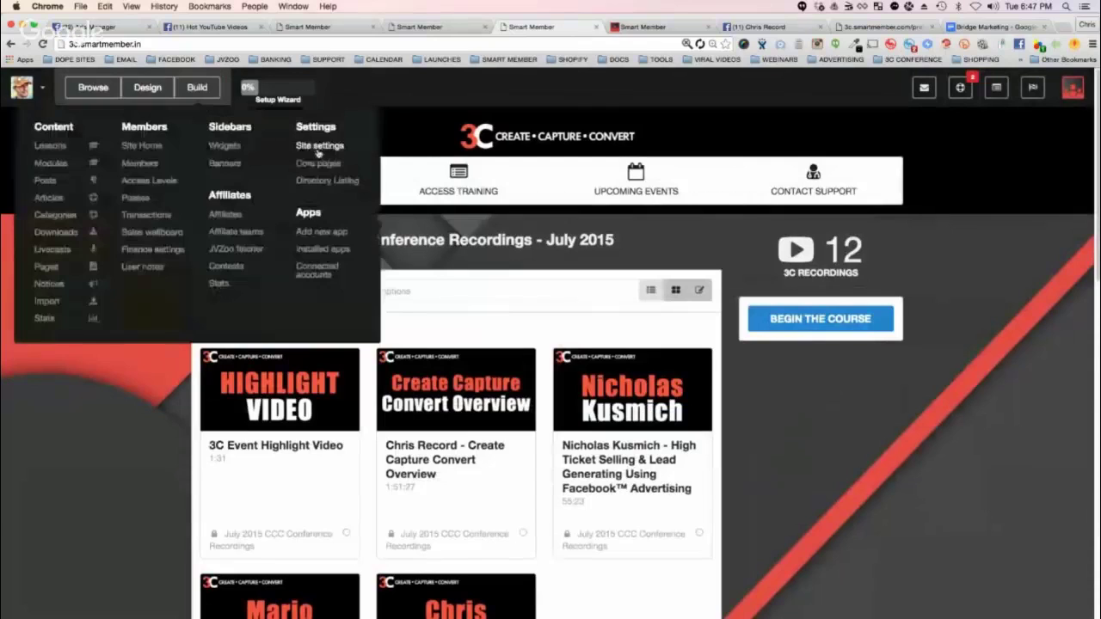
{"action": "left_click", "coordinate": [225, 163]}
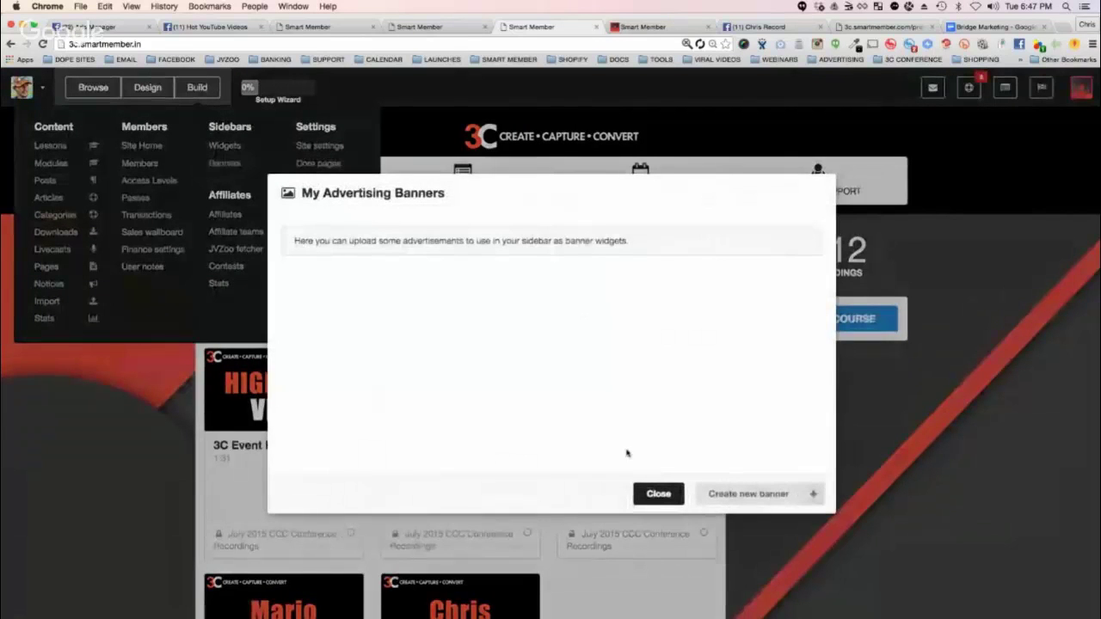
{"action": "left_click", "coordinate": [749, 499]}
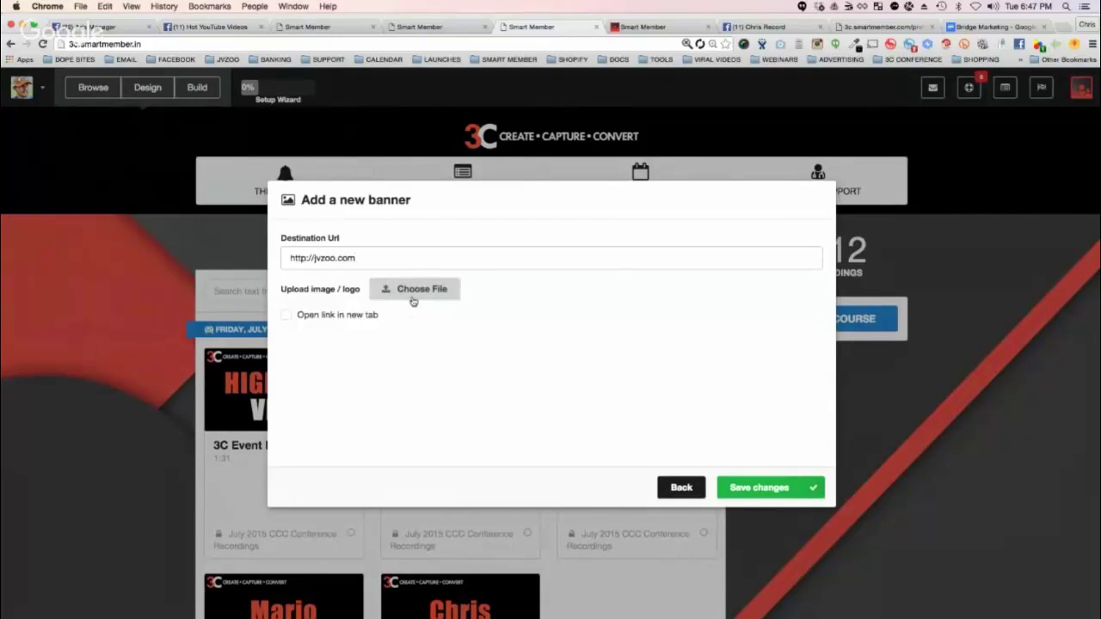
Search Google Images for "banner hosting" in a new browser tab and look through the results.
{"action": "left_click", "coordinate": [1056, 26]}
{"action": "type", "text": "banner hosting"}
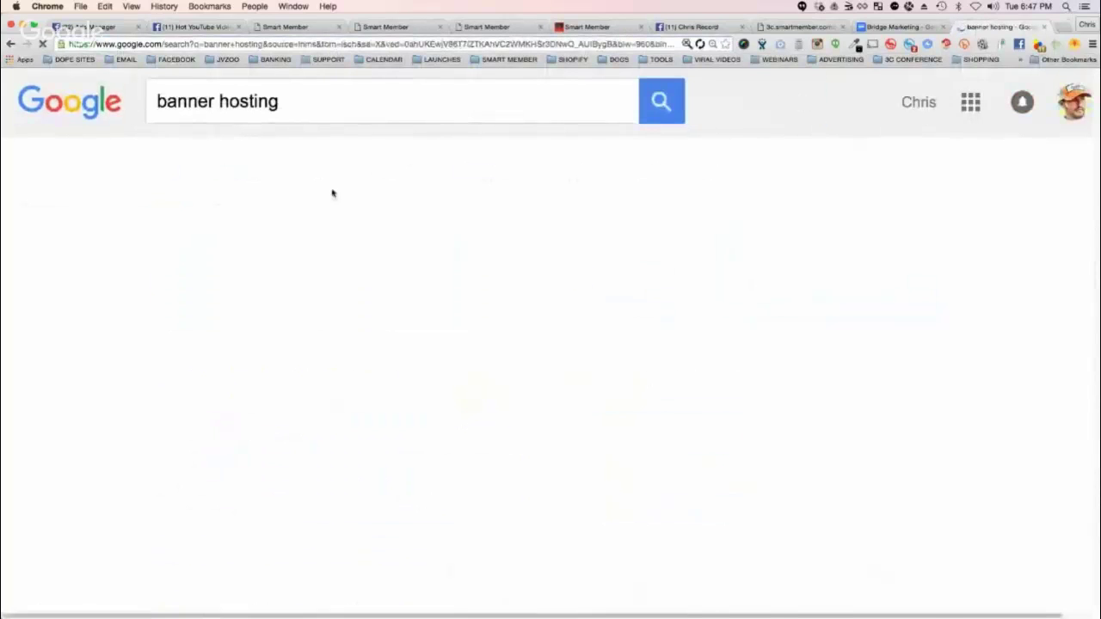
{"action": "scroll", "coordinate": [296, 226], "scroll_direction": "down", "scroll_amount": 3}
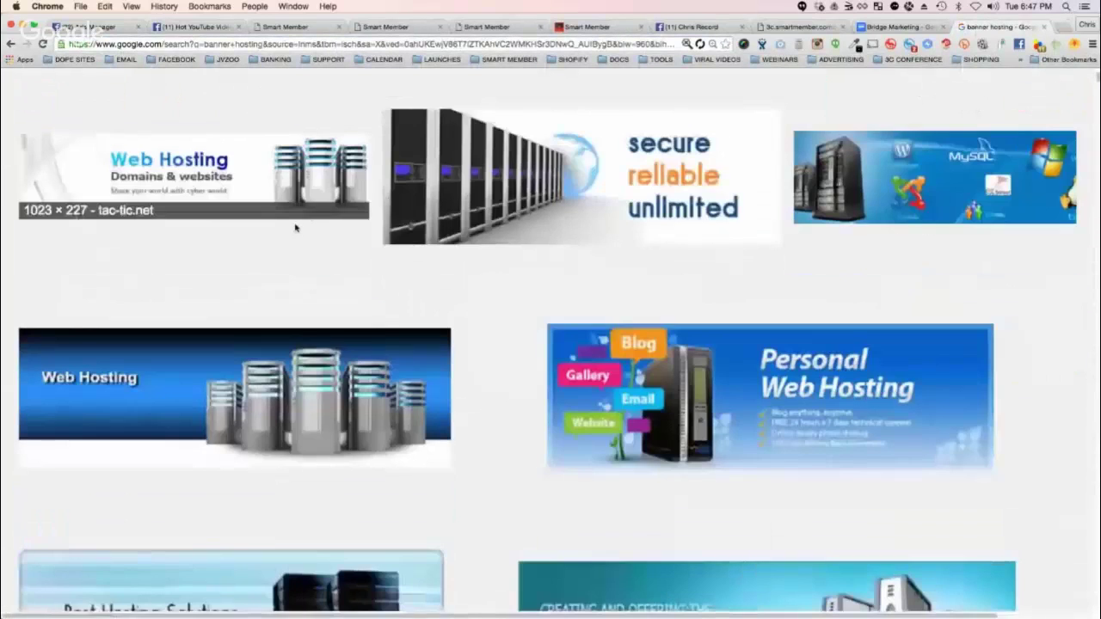
{"action": "scroll", "coordinate": [296, 226], "scroll_direction": "up", "scroll_amount": 3}
Filter the image results to an exact size of 300 × 300 px.
{"action": "left_click", "coordinate": [675, 170]}
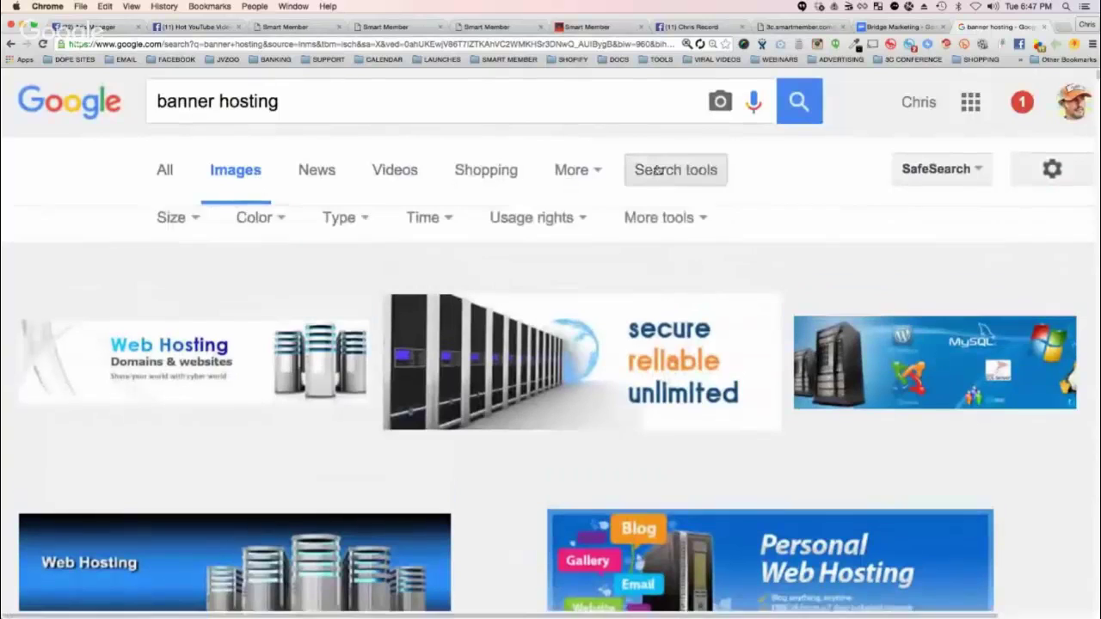
{"action": "left_click", "coordinate": [176, 230]}
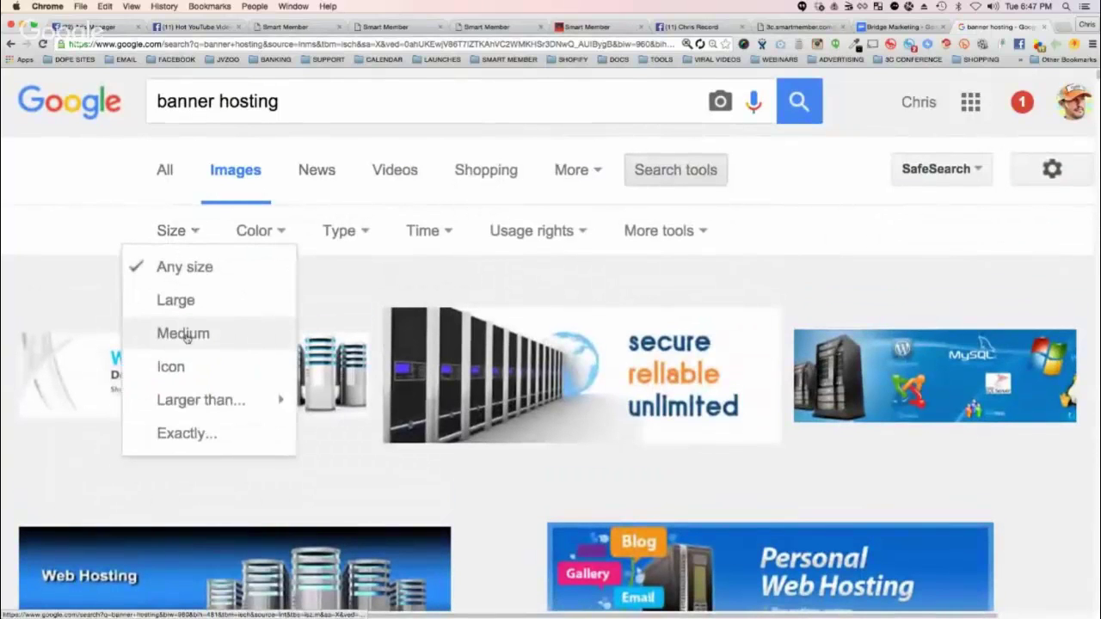
{"action": "left_click", "coordinate": [187, 333]}
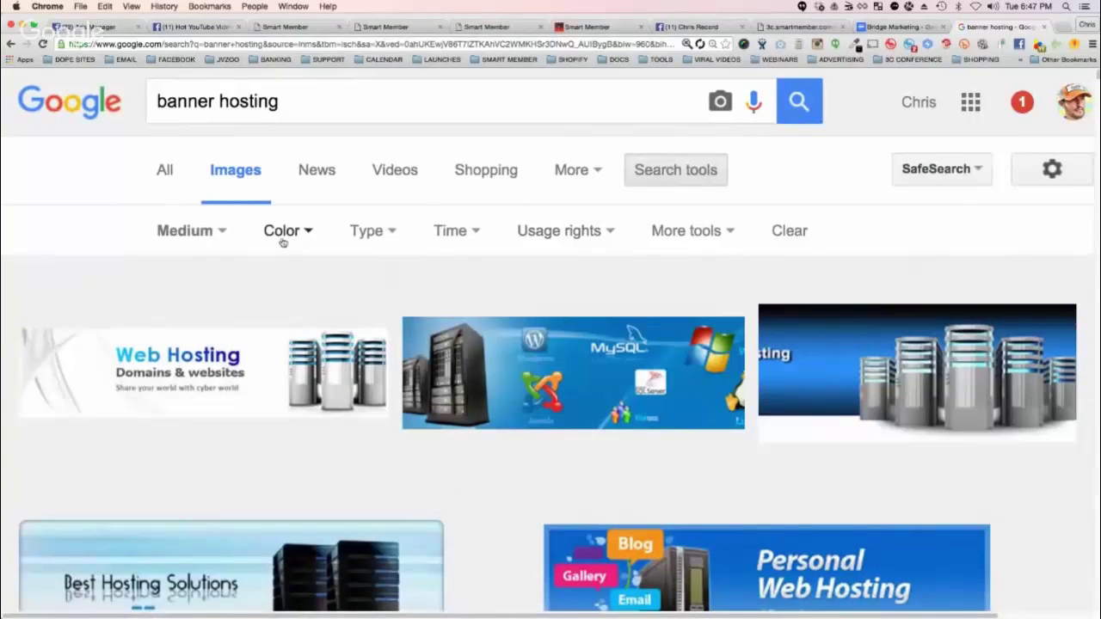
{"action": "left_click", "coordinate": [221, 233]}
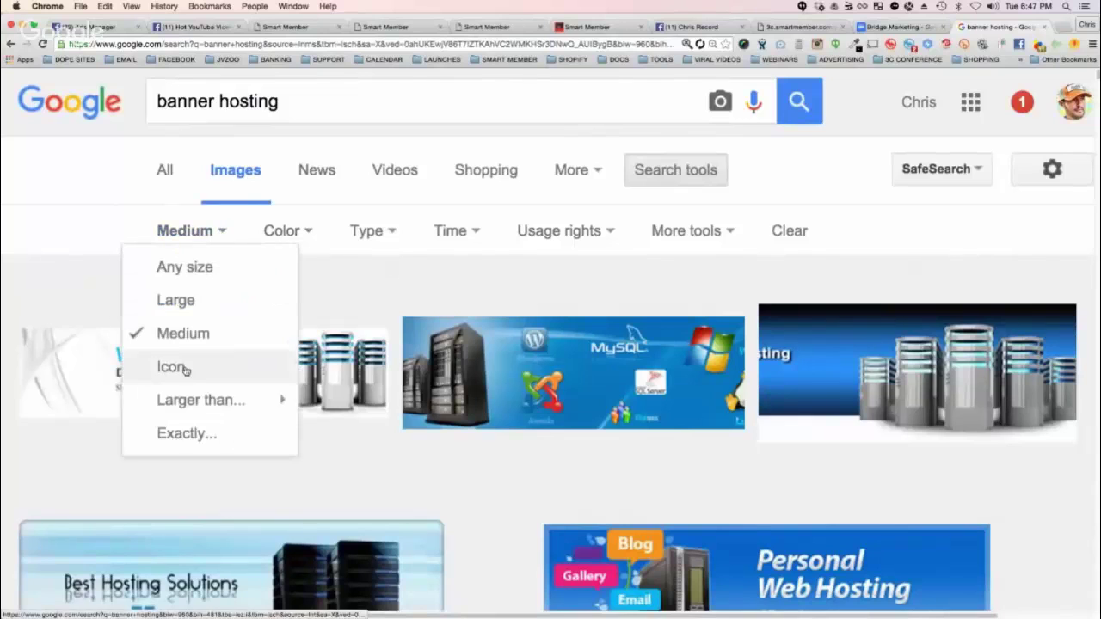
{"action": "left_click", "coordinate": [196, 435]}
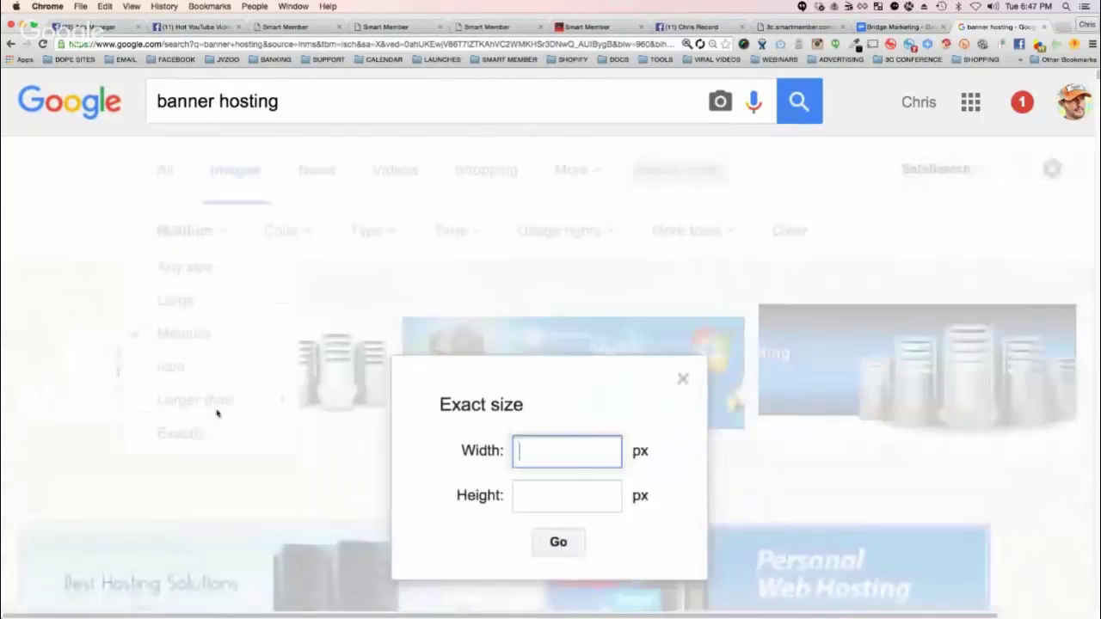
{"action": "type", "text": "300"}
{"action": "key", "text": "Tab"}
{"action": "type", "text": "3"}
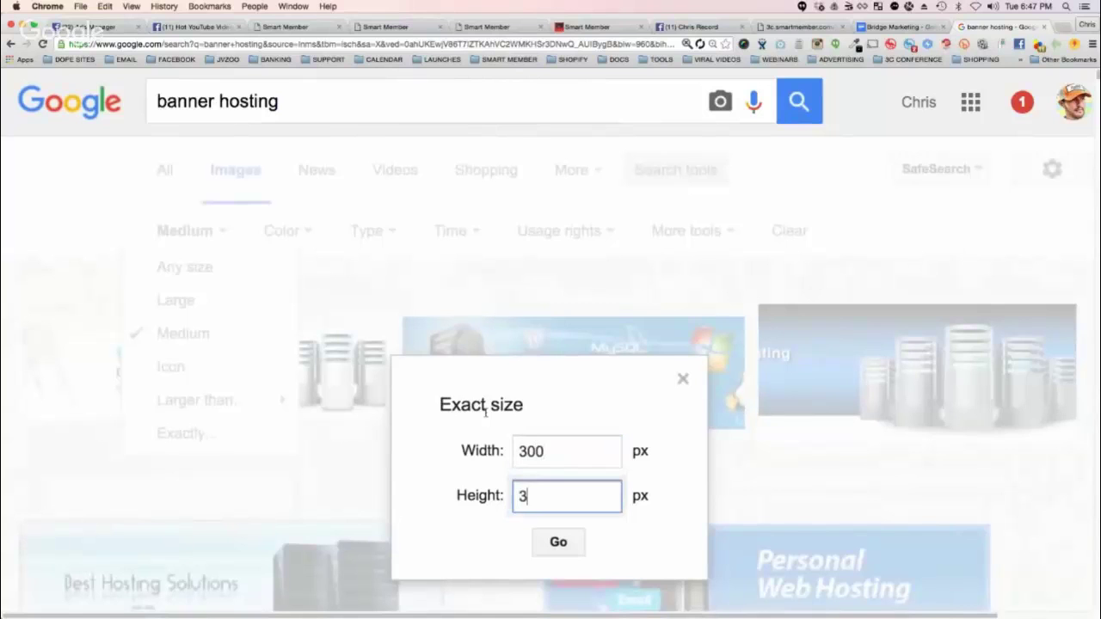
{"action": "left_click", "coordinate": [557, 549]}
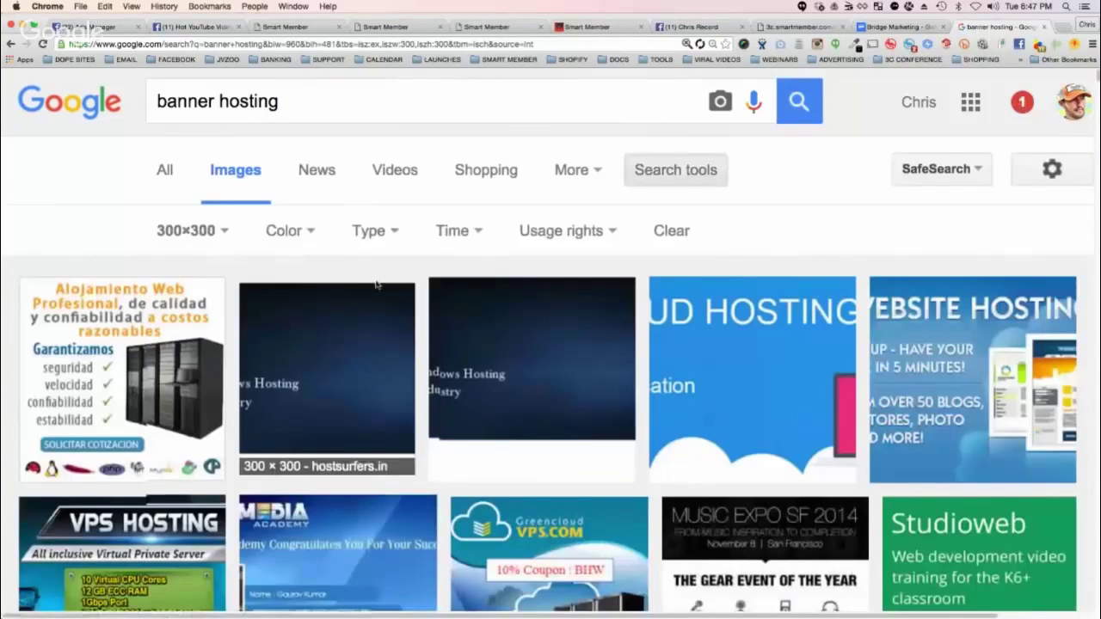
Open the green Studioweb banner at full size and save it to the Desktop as banner_studio_web_square_edit1.
{"action": "scroll", "coordinate": [757, 361], "scroll_direction": "down", "scroll_amount": 5}
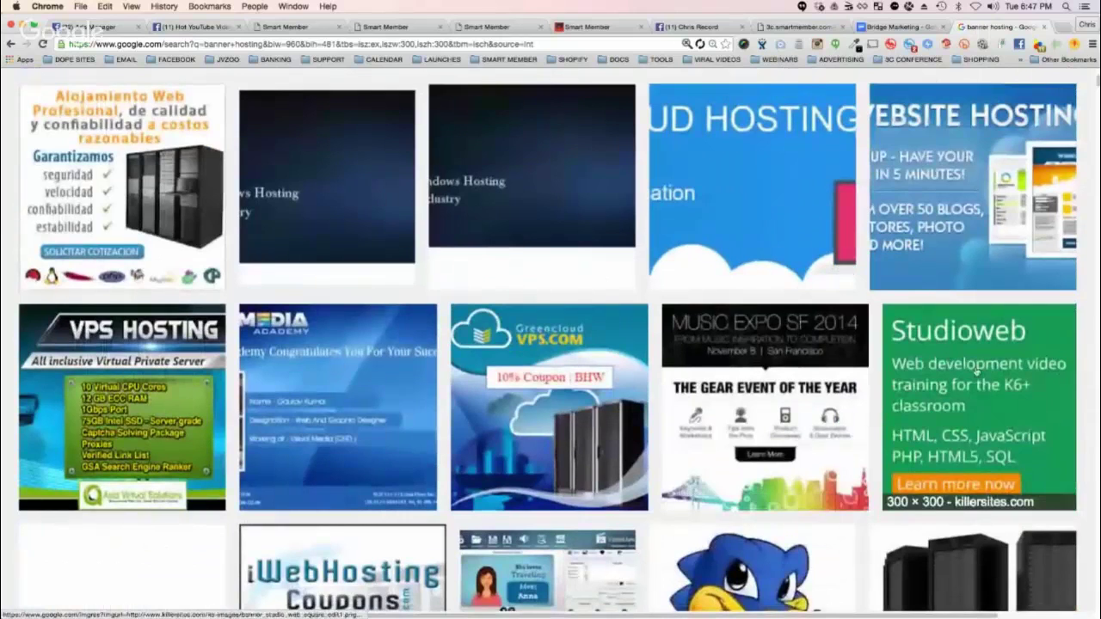
{"action": "left_click", "coordinate": [1010, 385]}
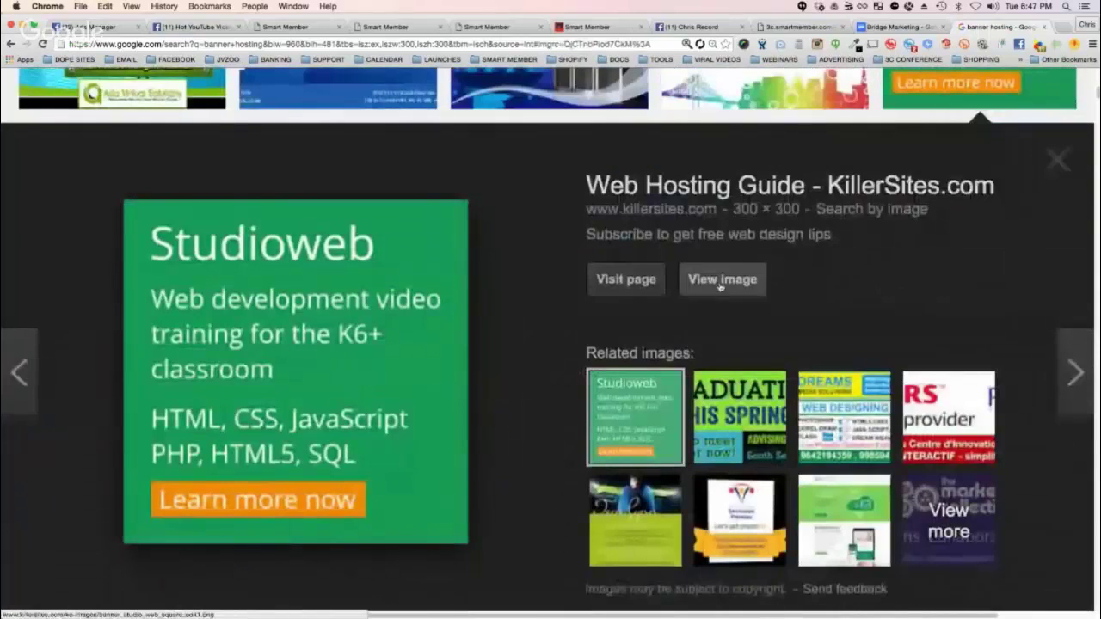
{"action": "left_click", "coordinate": [720, 281]}
{"action": "right_click", "coordinate": [97, 164]}
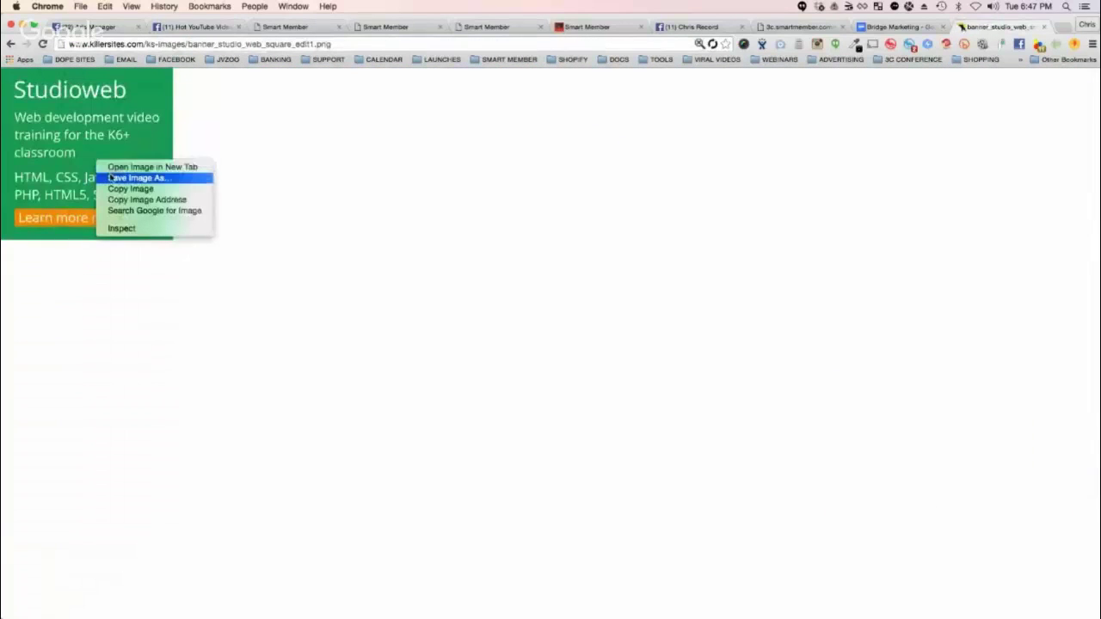
{"action": "left_click", "coordinate": [112, 177]}
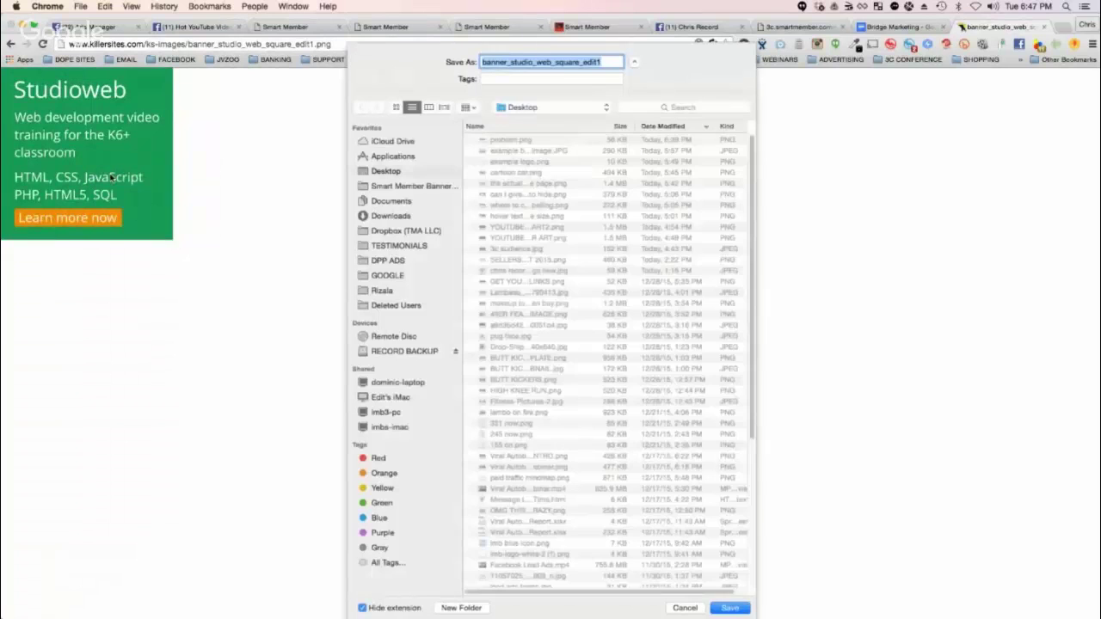
{"action": "key", "text": "Return"}
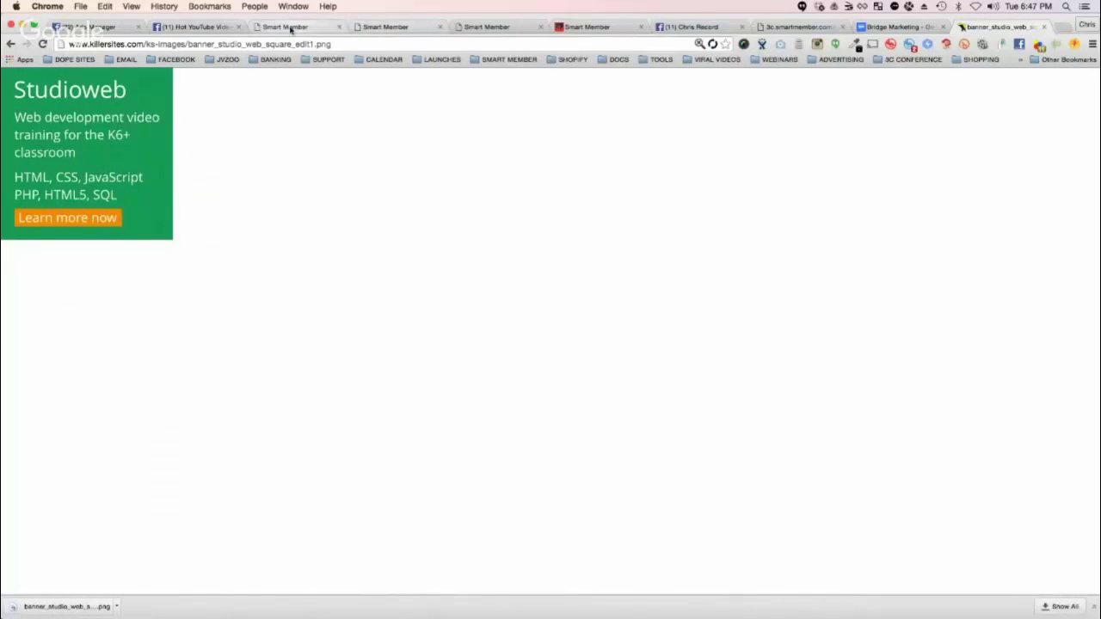
Return to the new banner form on the Smart Member site and upload the saved banner_studio_web_square_edit1 image.
{"action": "left_click", "coordinate": [285, 26]}
{"action": "left_click", "coordinate": [385, 27]}
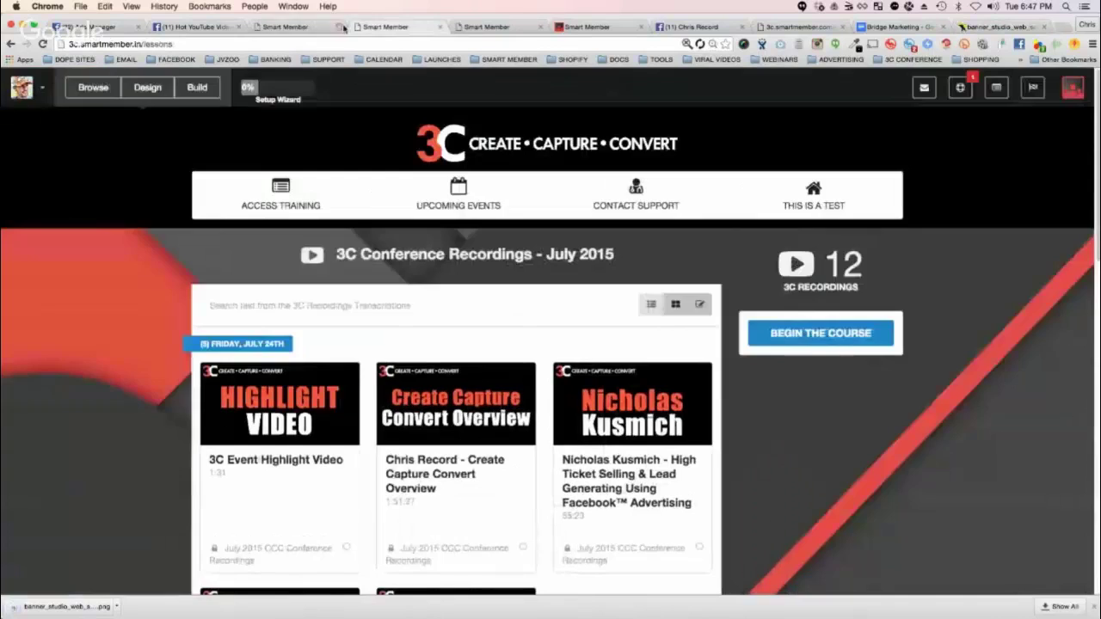
{"action": "left_click", "coordinate": [285, 27]}
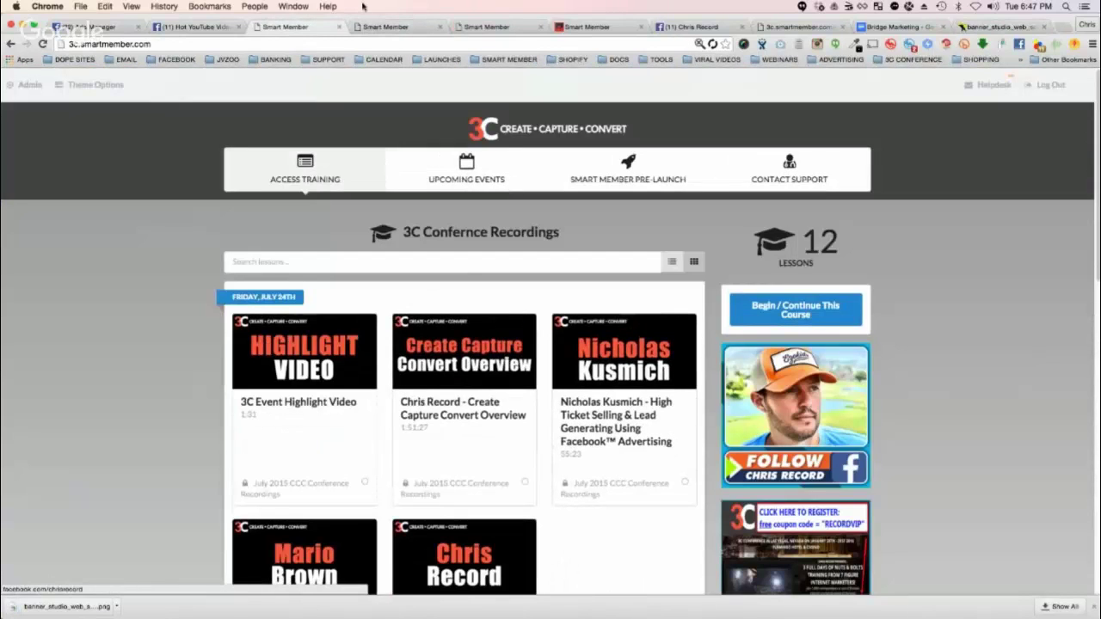
{"action": "left_click", "coordinate": [404, 26]}
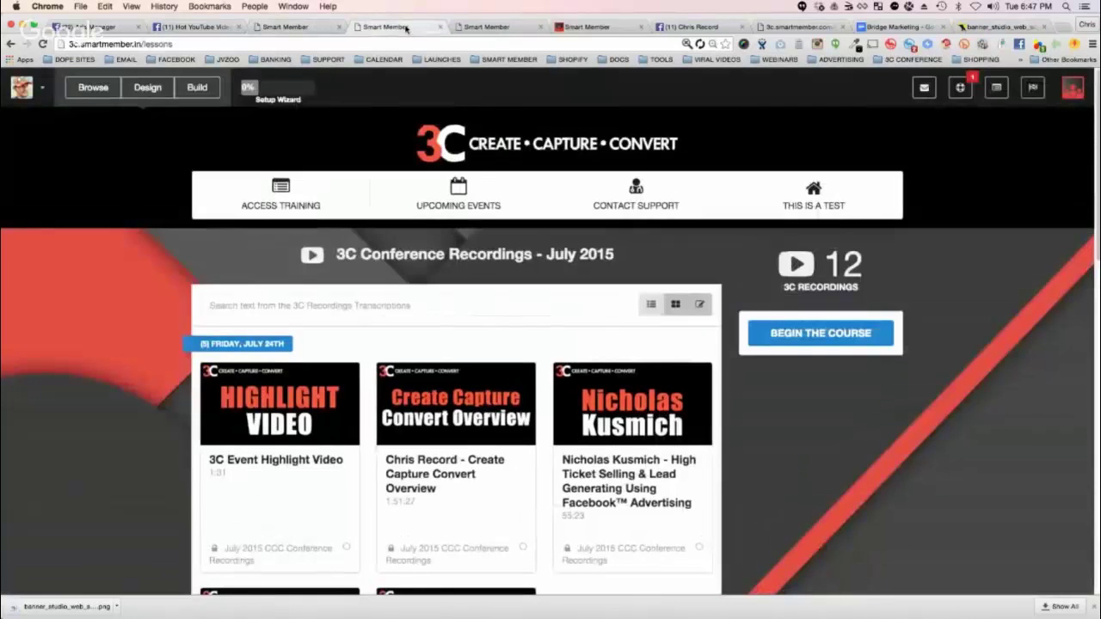
{"action": "left_click", "coordinate": [487, 27]}
{"action": "left_click", "coordinate": [403, 288]}
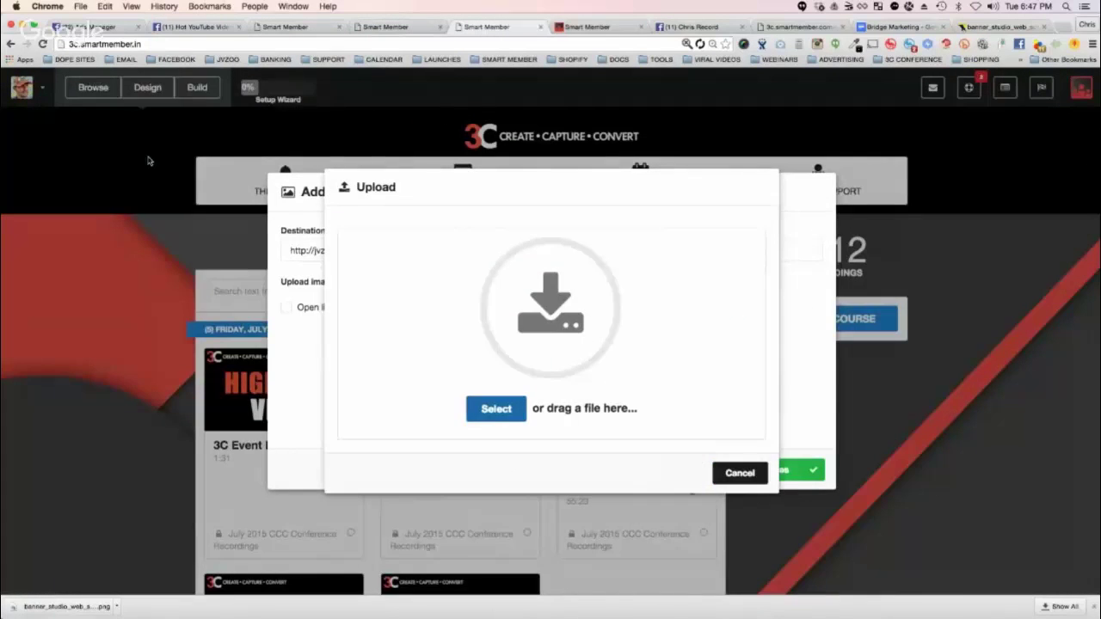
{"action": "left_click", "coordinate": [496, 408]}
{"action": "double_click", "coordinate": [430, 117]}
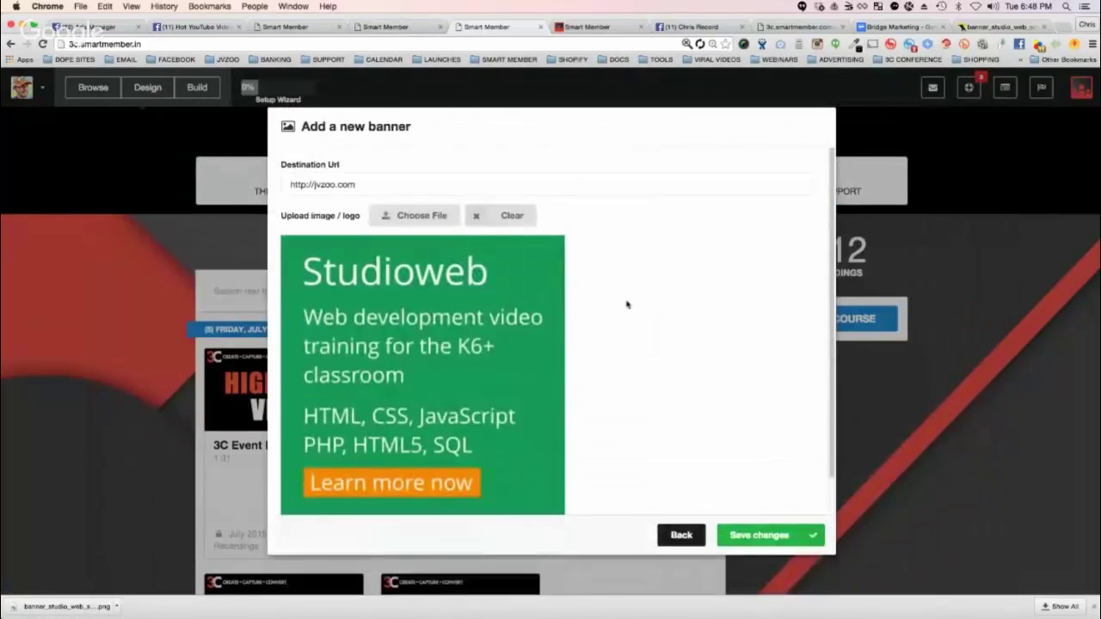
{"action": "double_click", "coordinate": [326, 184]}
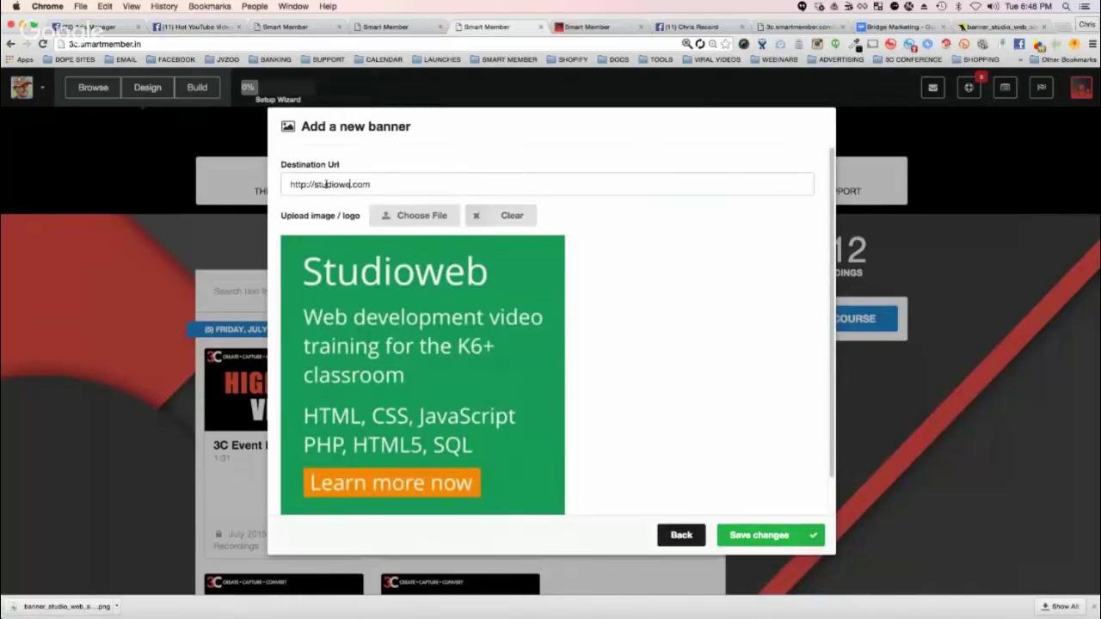
{"action": "scroll", "coordinate": [684, 270], "scroll_direction": "down", "scroll_amount": 2}
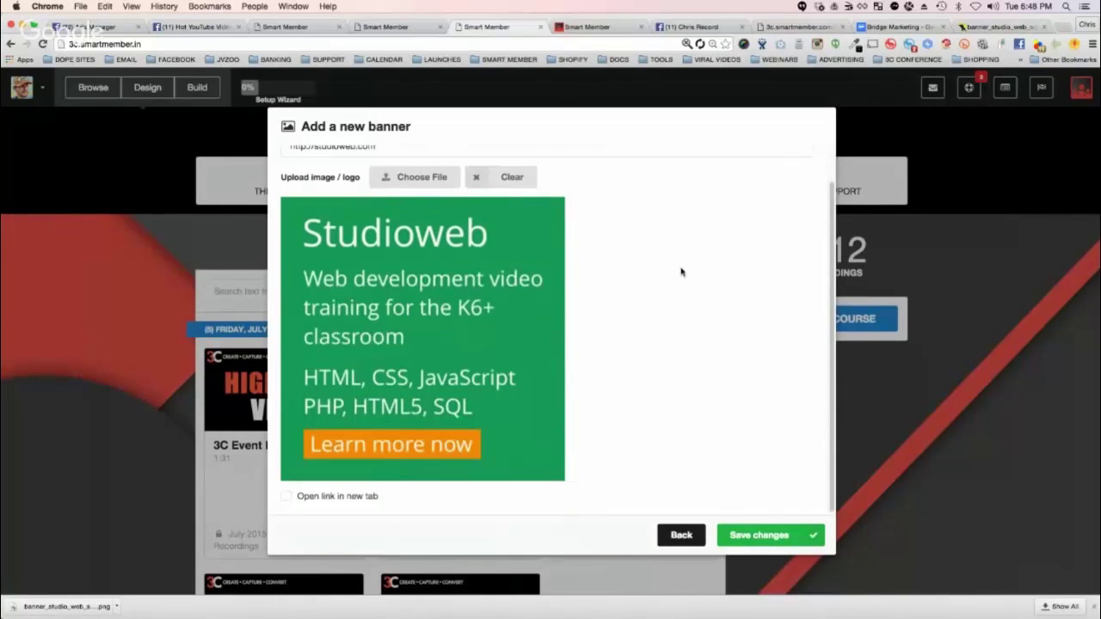
{"action": "left_click", "coordinate": [285, 496]}
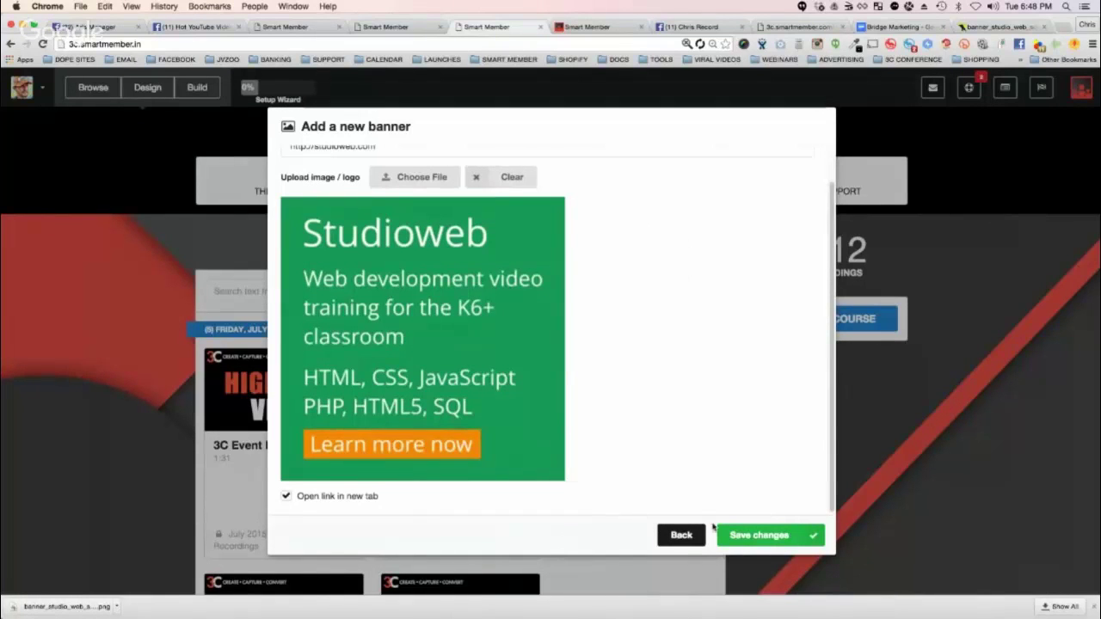
{"action": "left_click", "coordinate": [751, 539]}
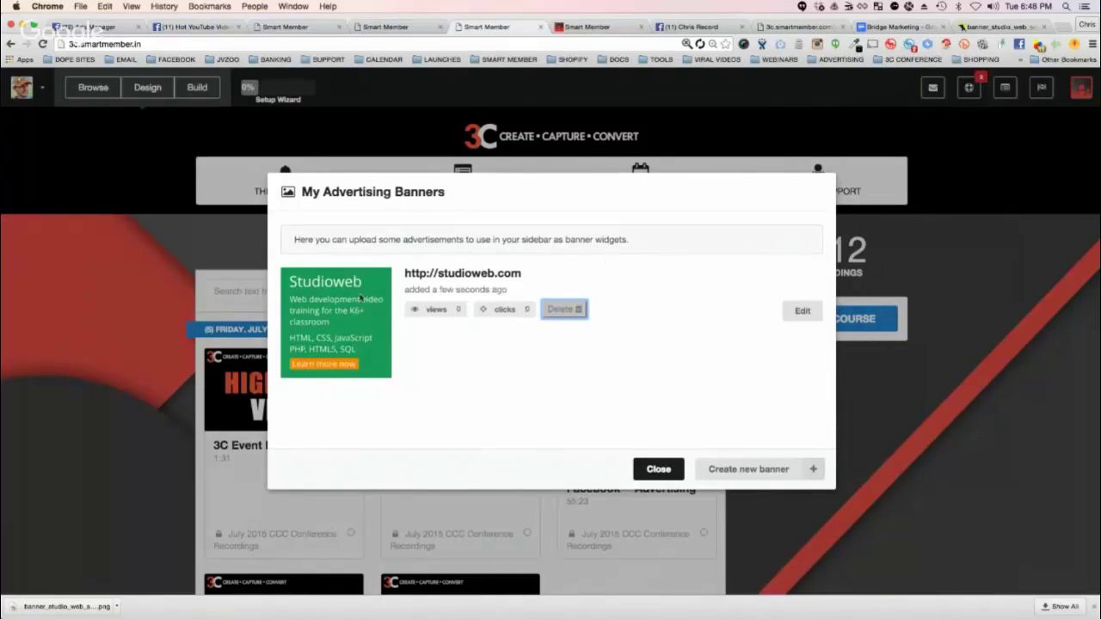
{"action": "left_click", "coordinate": [661, 469]}
Add a Banner widget to the site sidebar and expand its settings.
{"action": "left_click", "coordinate": [197, 87]}
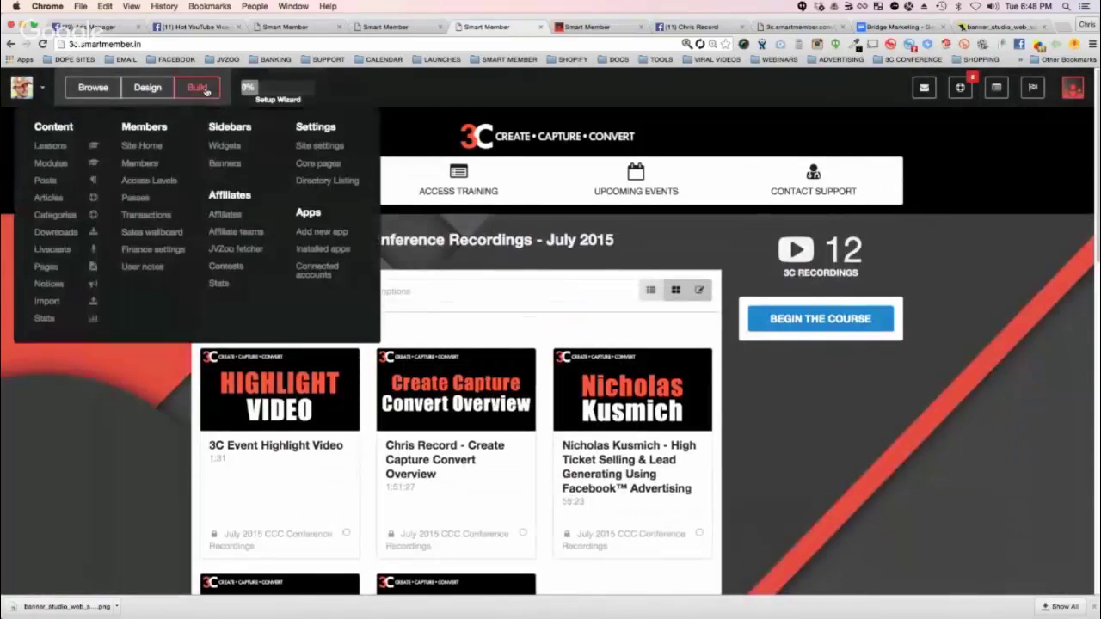
{"action": "left_click", "coordinate": [224, 145]}
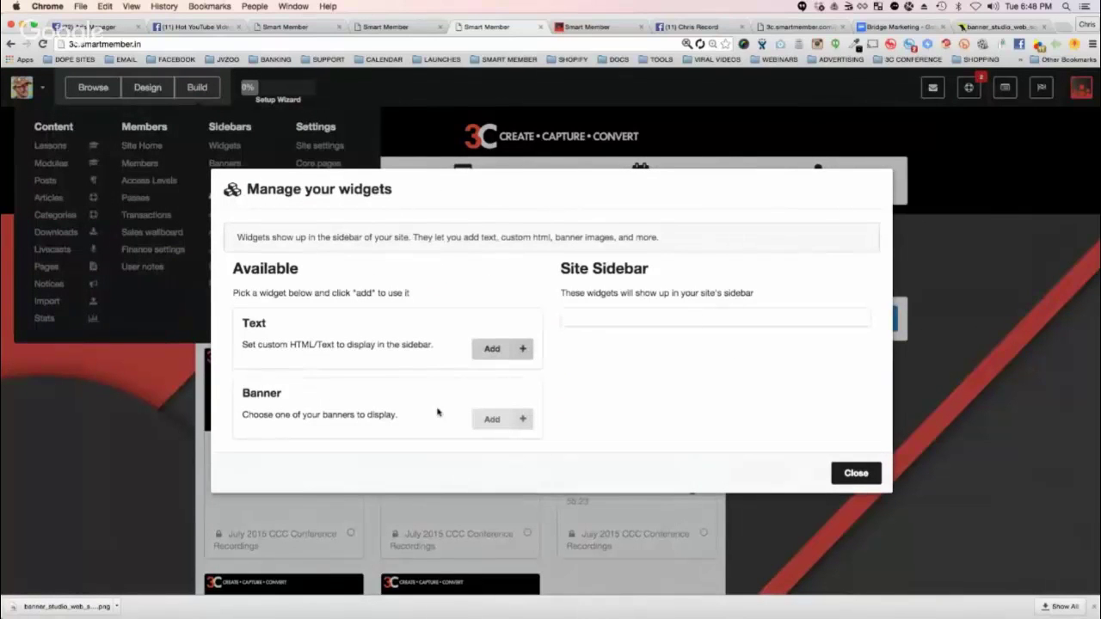
{"action": "left_click", "coordinate": [475, 419]}
{"action": "left_click", "coordinate": [651, 331]}
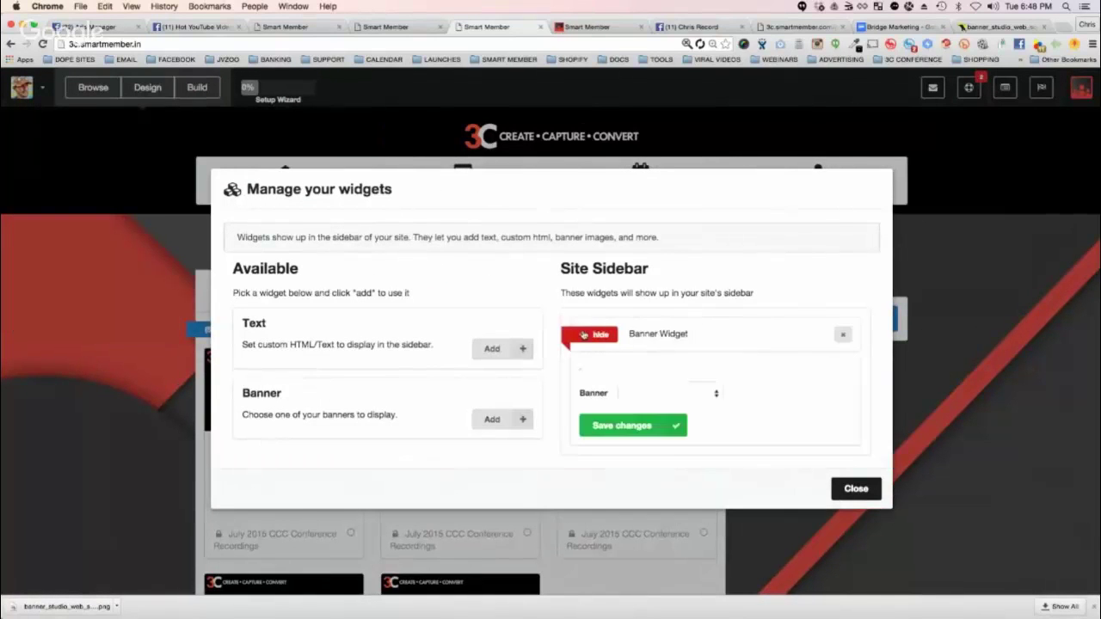
{"action": "left_click", "coordinate": [662, 386]}
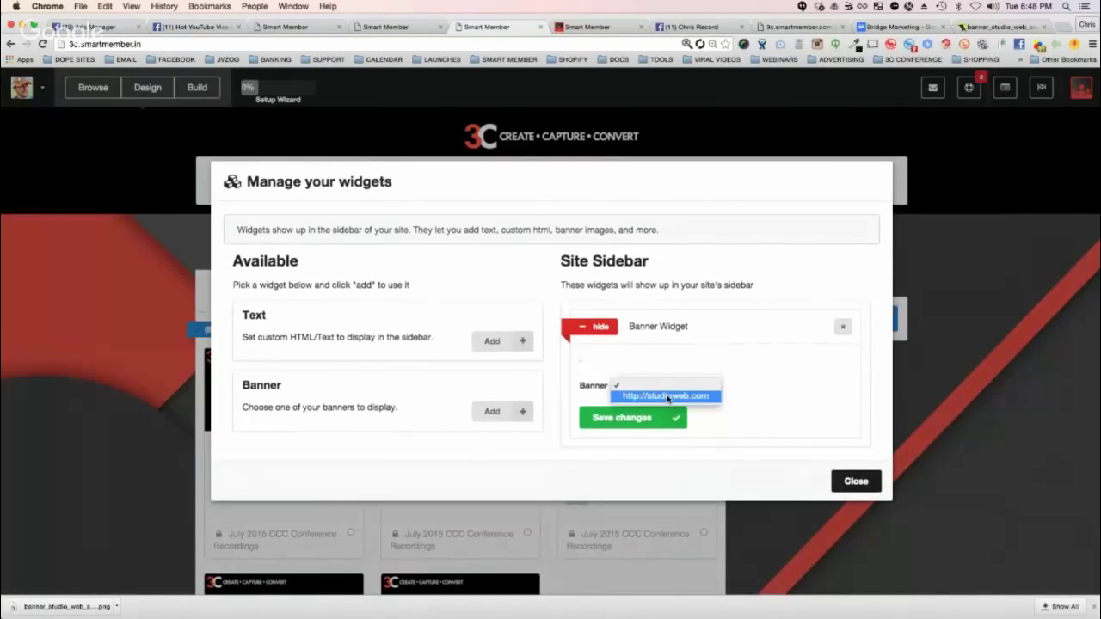
{"action": "left_click", "coordinate": [668, 396]}
{"action": "scroll", "coordinate": [782, 440], "scroll_direction": "down", "scroll_amount": 2}
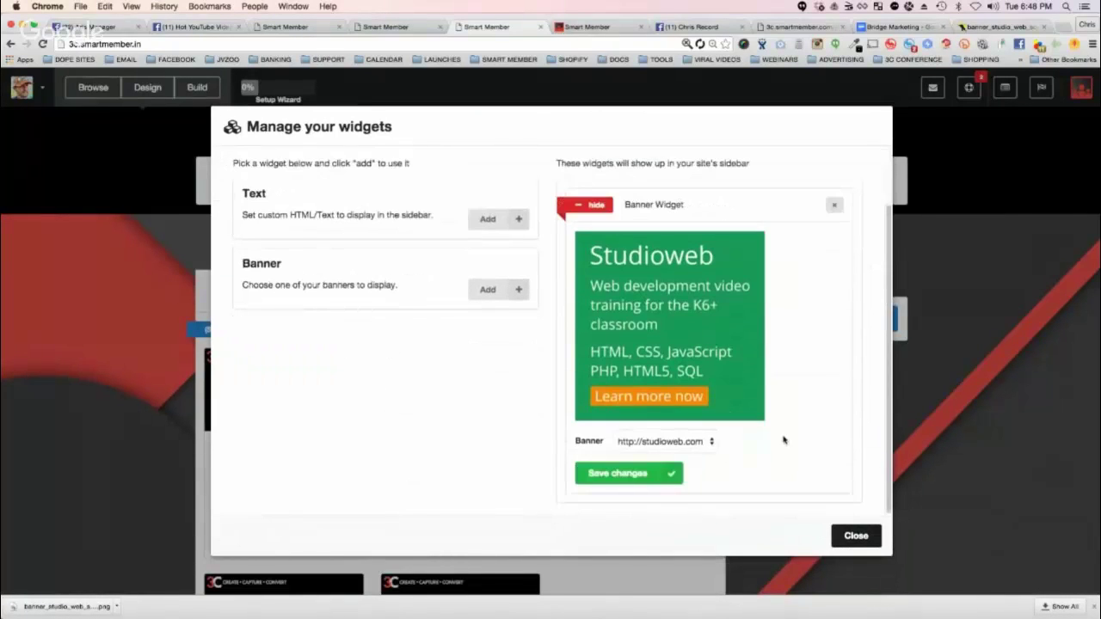
{"action": "left_click", "coordinate": [613, 474]}
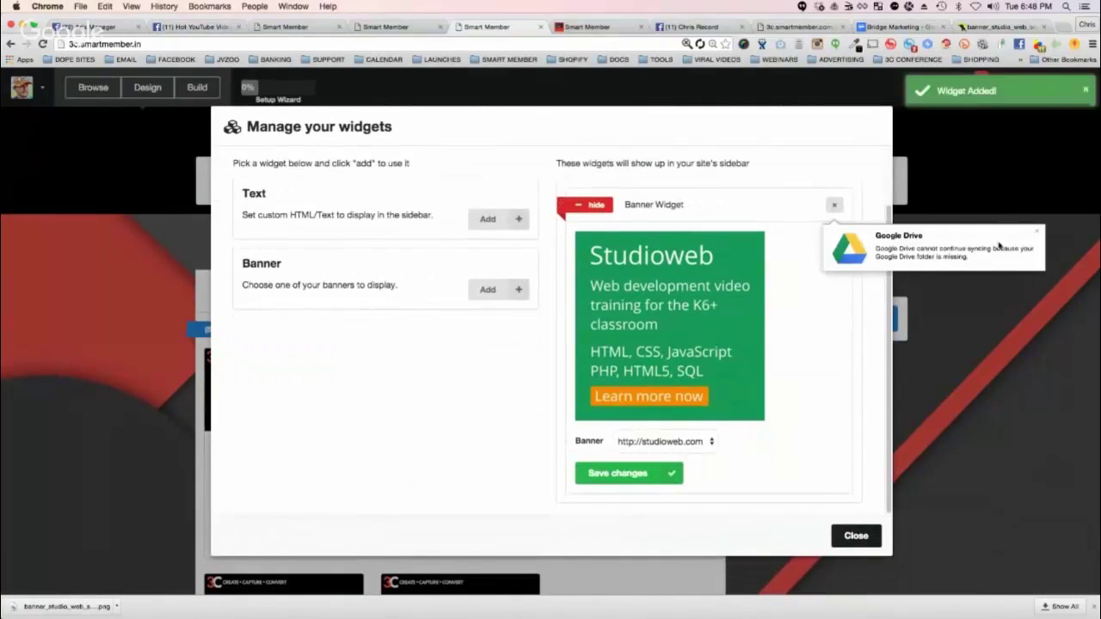
{"action": "left_click", "coordinate": [1038, 232]}
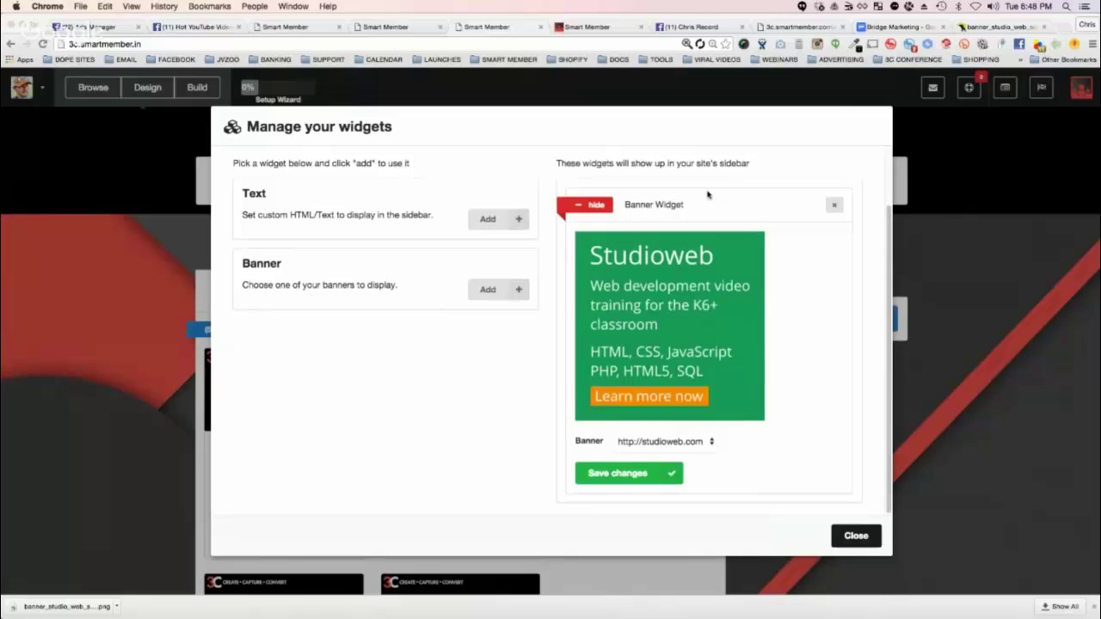
{"action": "left_click", "coordinate": [856, 538]}
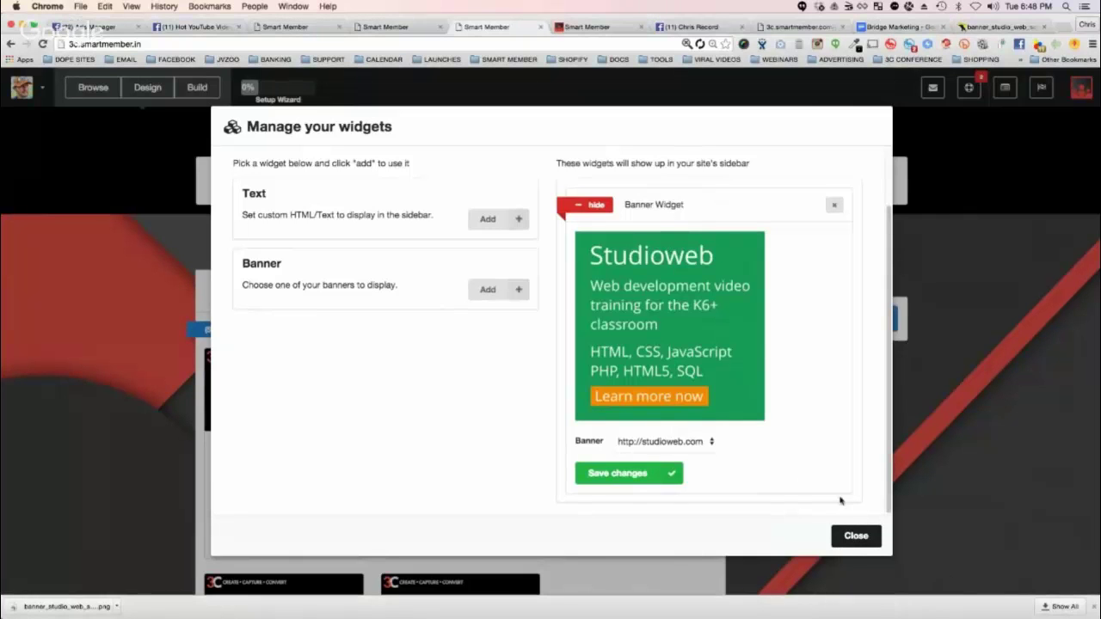
{"action": "left_click", "coordinate": [855, 536]}
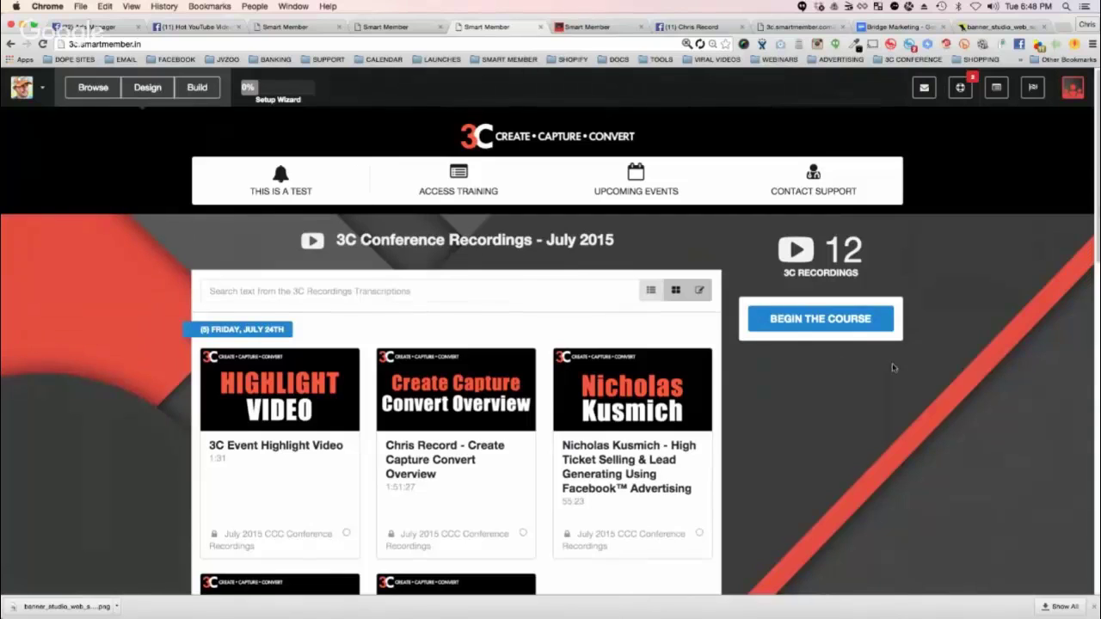
Reload the site, test the Studioweb sidebar banner's link, and examine how the banner displays on the page.
{"action": "left_click", "coordinate": [41, 44]}
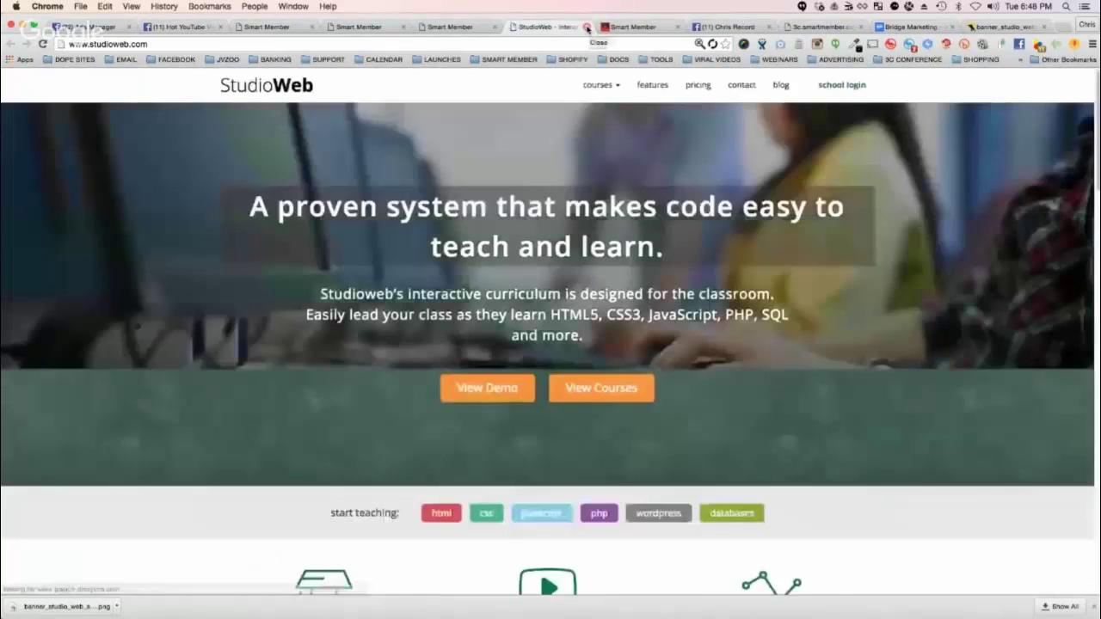
{"action": "left_click", "coordinate": [587, 28]}
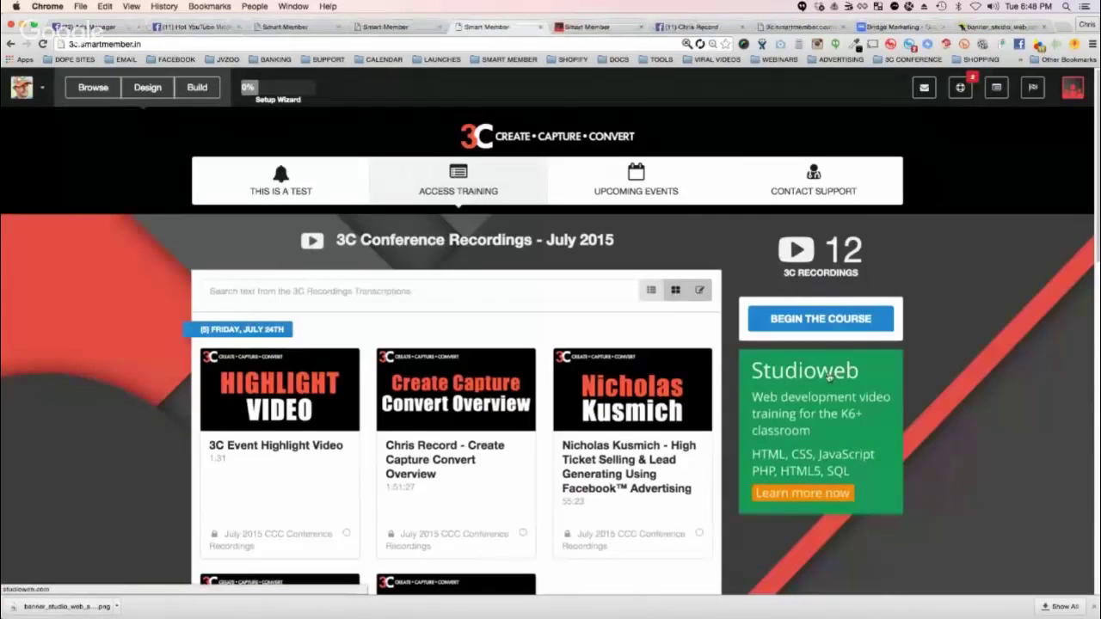
{"action": "scroll", "coordinate": [913, 348], "scroll_direction": "down", "scroll_amount": 3}
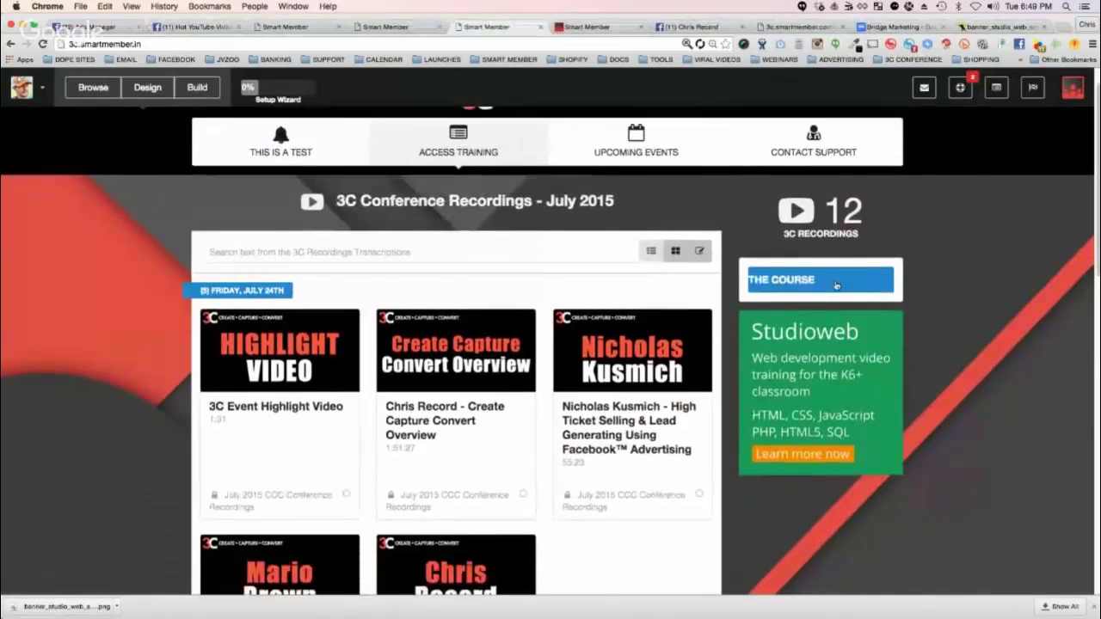
{"action": "scroll", "coordinate": [957, 290], "scroll_direction": "up", "scroll_amount": 3}
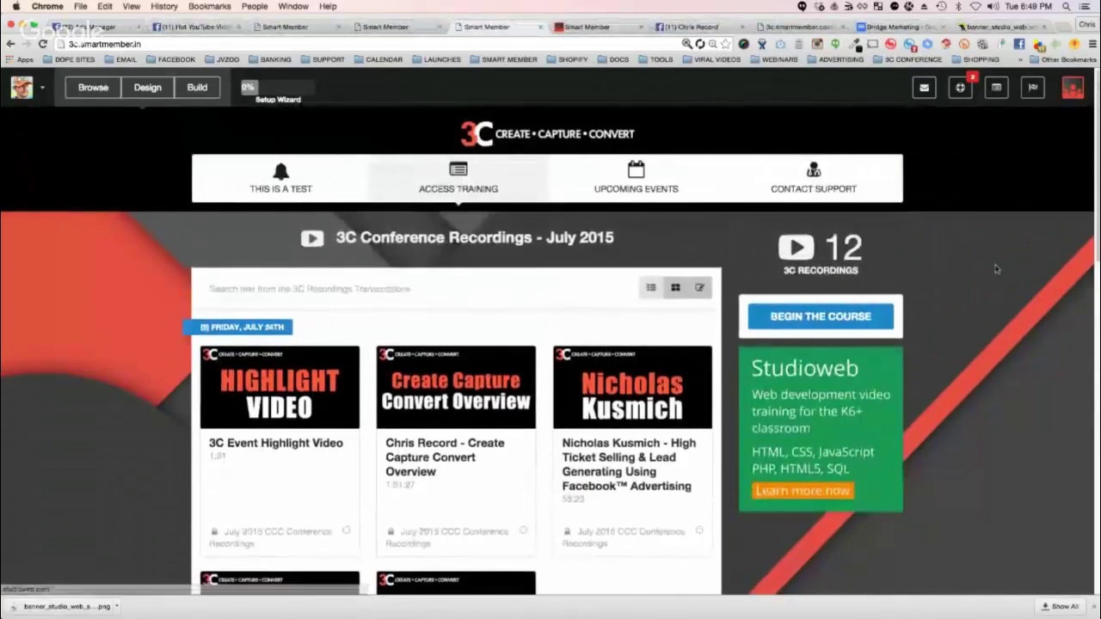
{"action": "scroll", "coordinate": [915, 307], "scroll_direction": "down", "scroll_amount": 2}
{"action": "scroll", "coordinate": [914, 308], "scroll_direction": "up", "scroll_amount": 2}
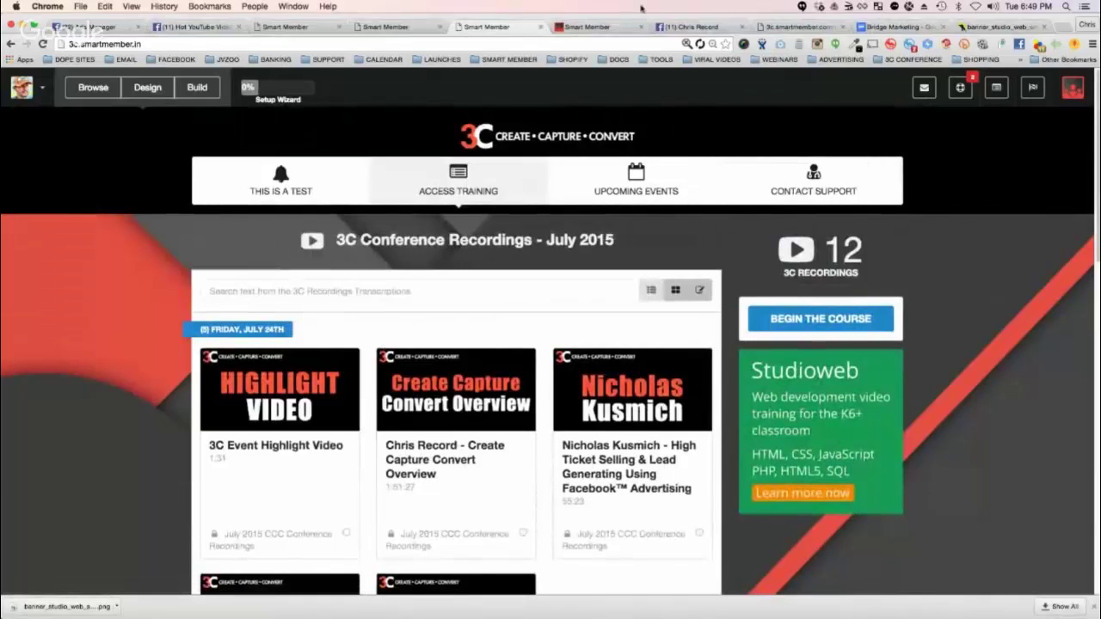
{"action": "left_click", "coordinate": [387, 26]}
{"action": "left_click", "coordinate": [484, 28]}
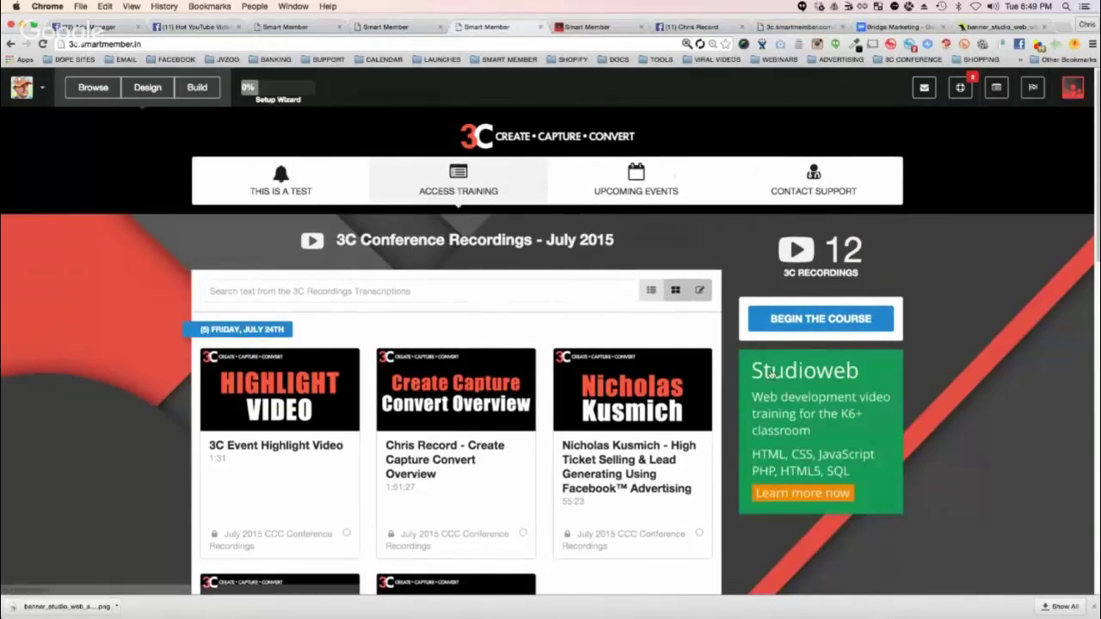